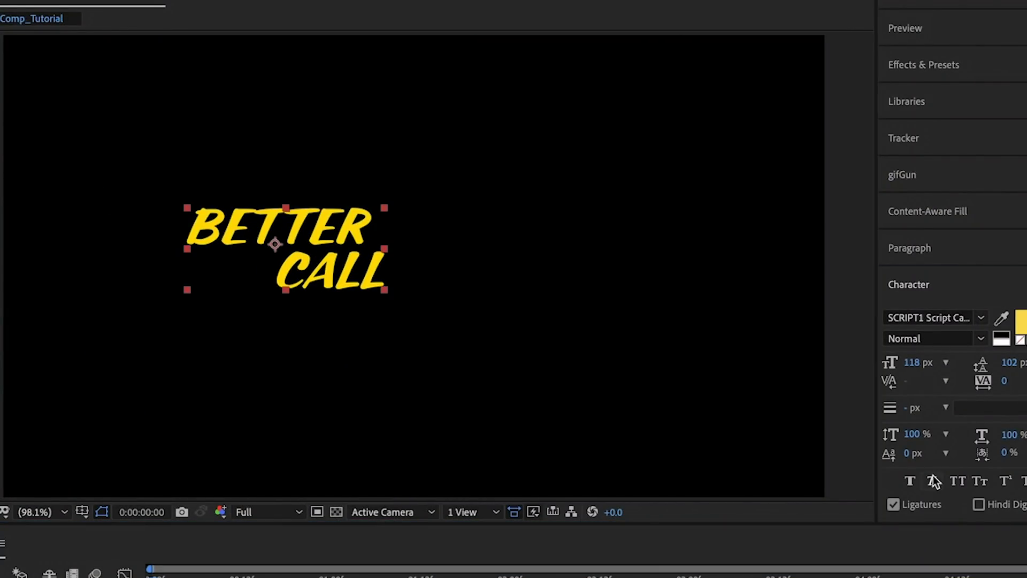
# Step: Move BETTER CALL up and right, and make Seth red in Dancing Script OT
pyautogui.moveTo(343, 221); pyautogui.dragTo(389, 195)
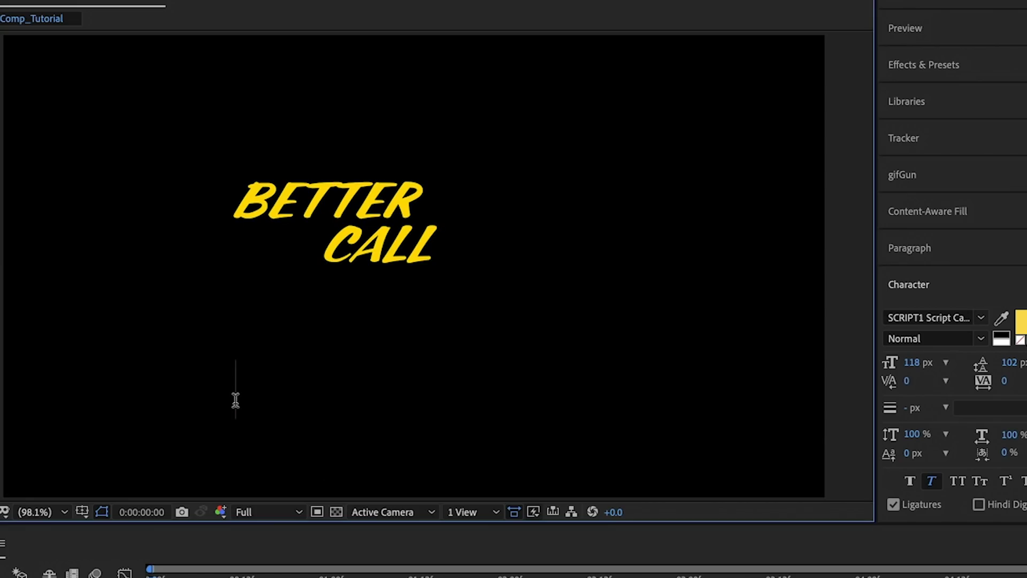
pyautogui.click(1022, 321)
pyautogui.press('Return')
pyautogui.click(982, 317)
pyautogui.scroll(15, 844, 492)
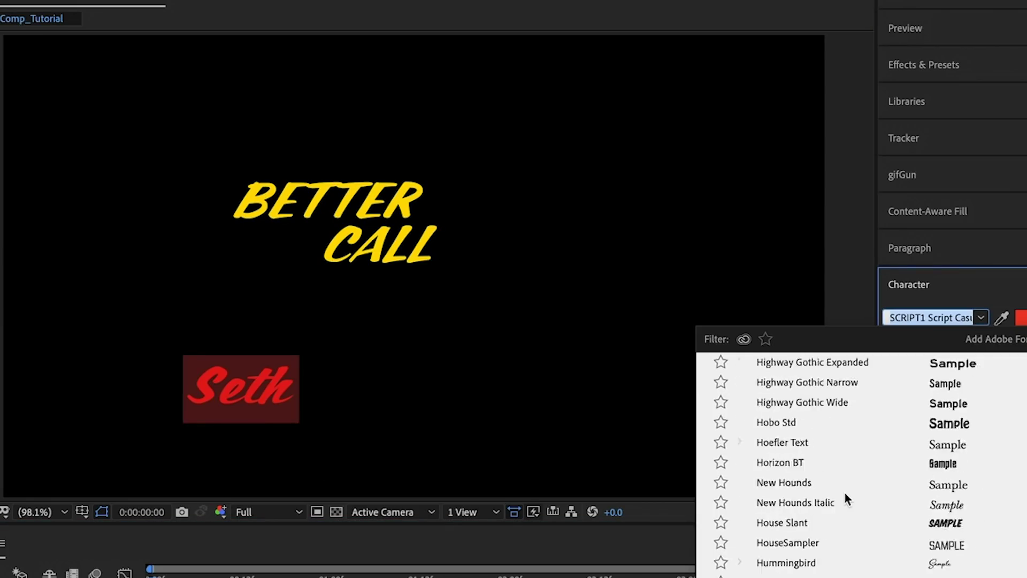
pyautogui.click(813, 464)
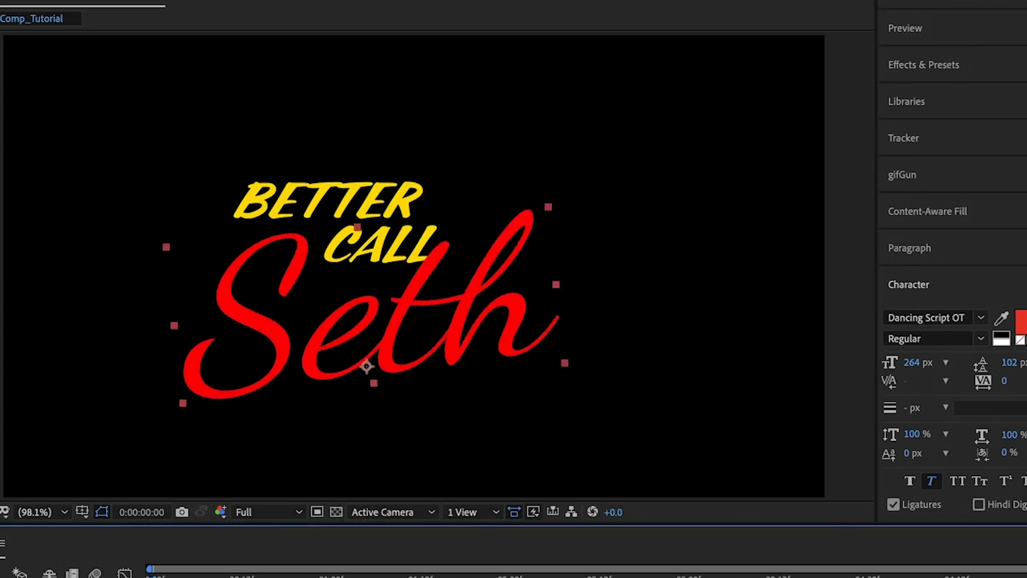
# Step: Shift and tilt the BETTER CALL layer, then pre-compose both title layers as 'Title'
pyautogui.moveTo(422, 216); pyautogui.dragTo(477, 218)
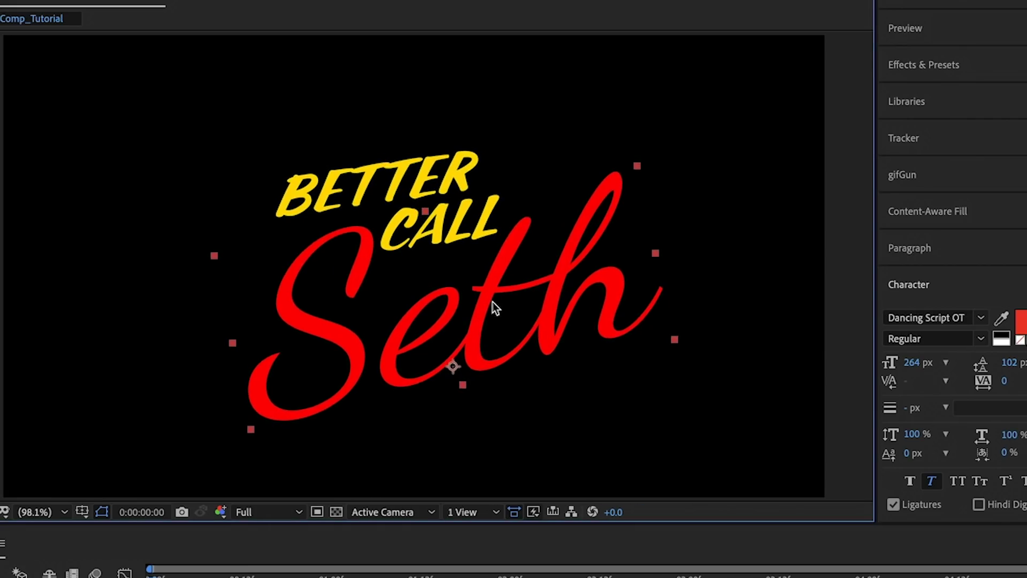
pyautogui.click(428, 238)
pyautogui.moveTo(462, 301); pyautogui.dragTo(460, 292)
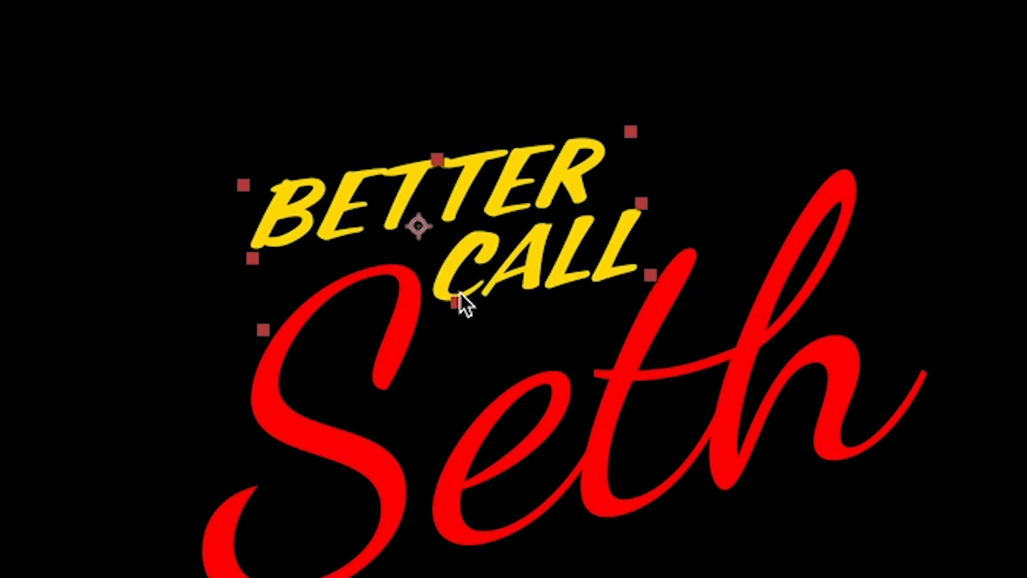
pyautogui.press('super+a')
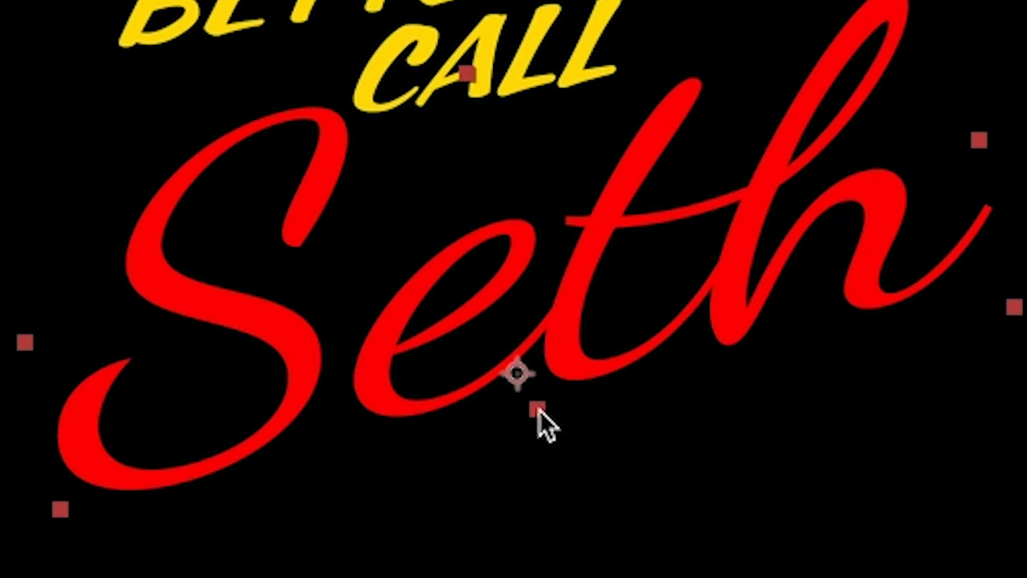
pyautogui.press('super+shift+c')
pyautogui.write('Title')
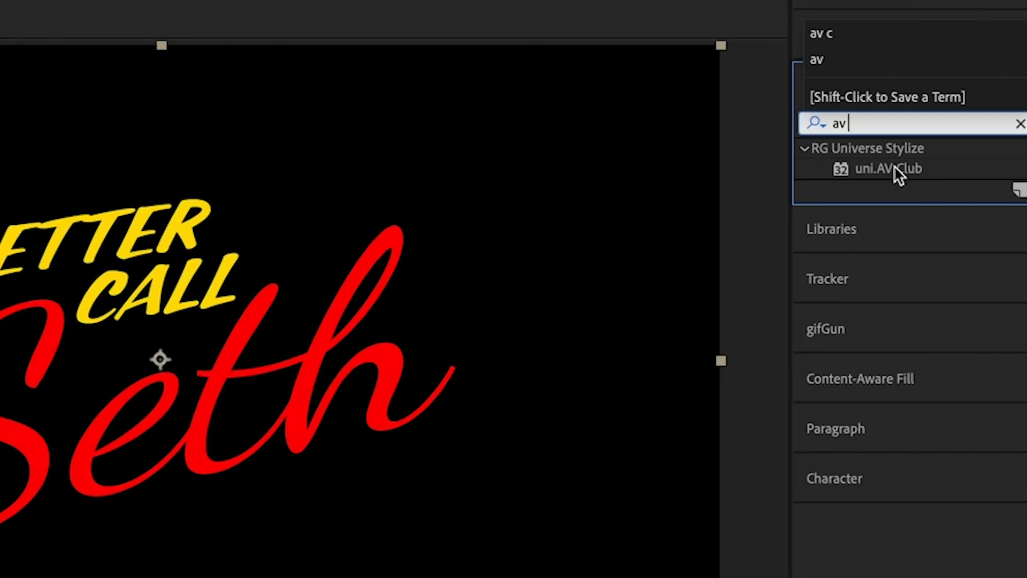
# Step: Apply uni.AV Club to the Title precomp with its Public Access preset
pyautogui.moveTo(894, 167); pyautogui.dragTo(142, 352)
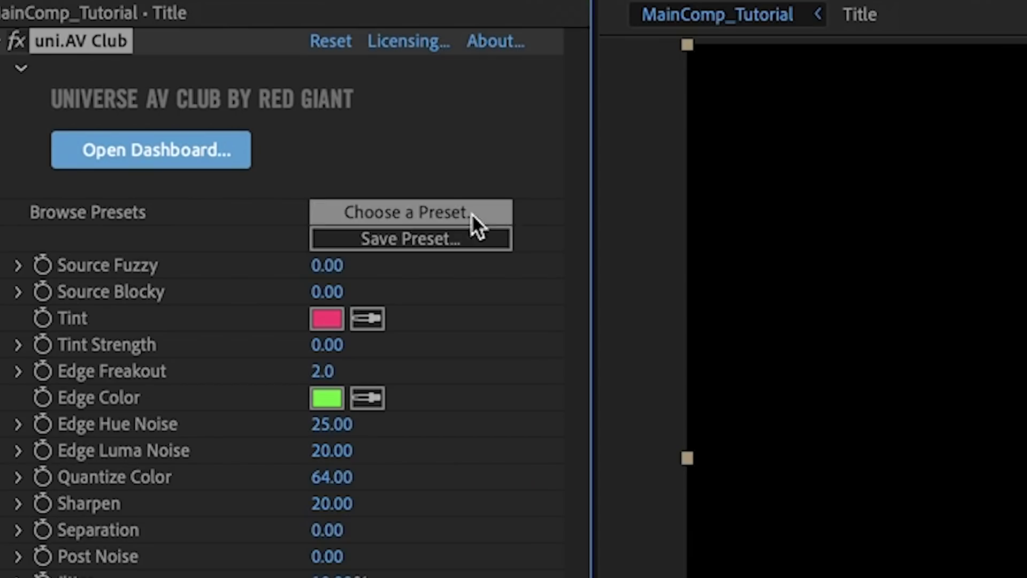
pyautogui.click(473, 216)
pyautogui.scroll(-5, 663, 337)
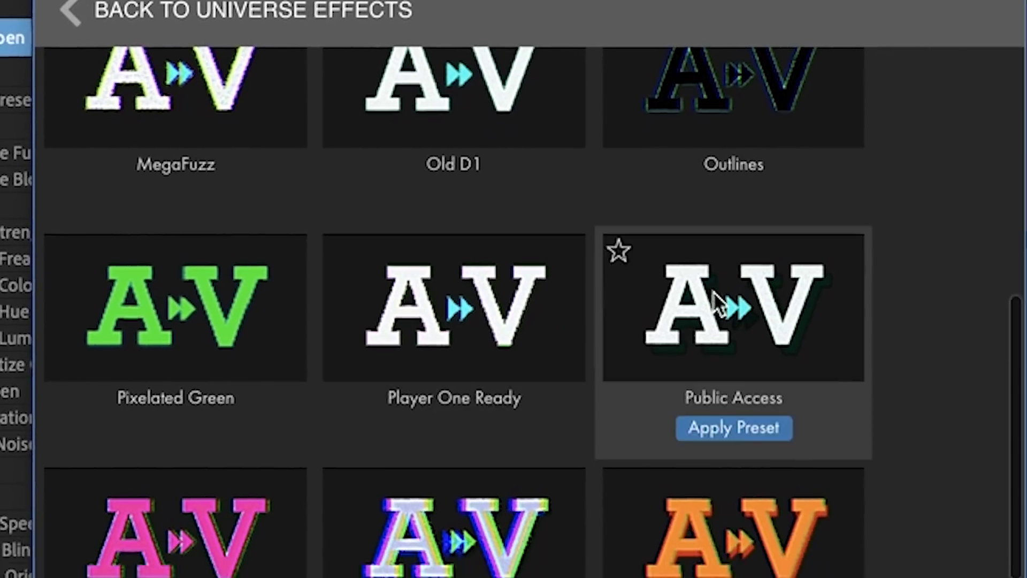
pyautogui.click(739, 433)
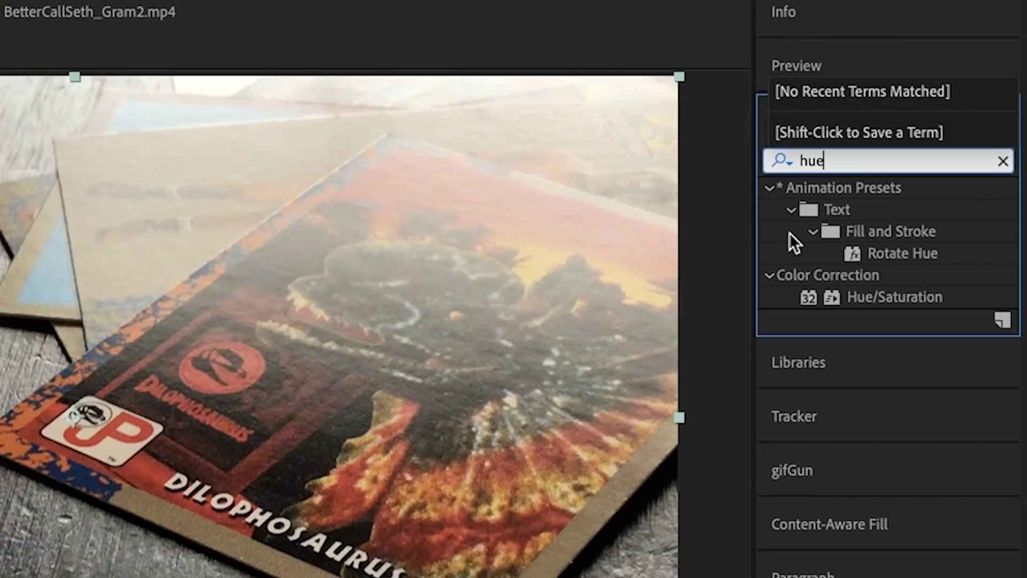
# Step: Add Hue/Saturation with boosted saturation and a Curves adjustment to the footage
pyautogui.click(808, 296)
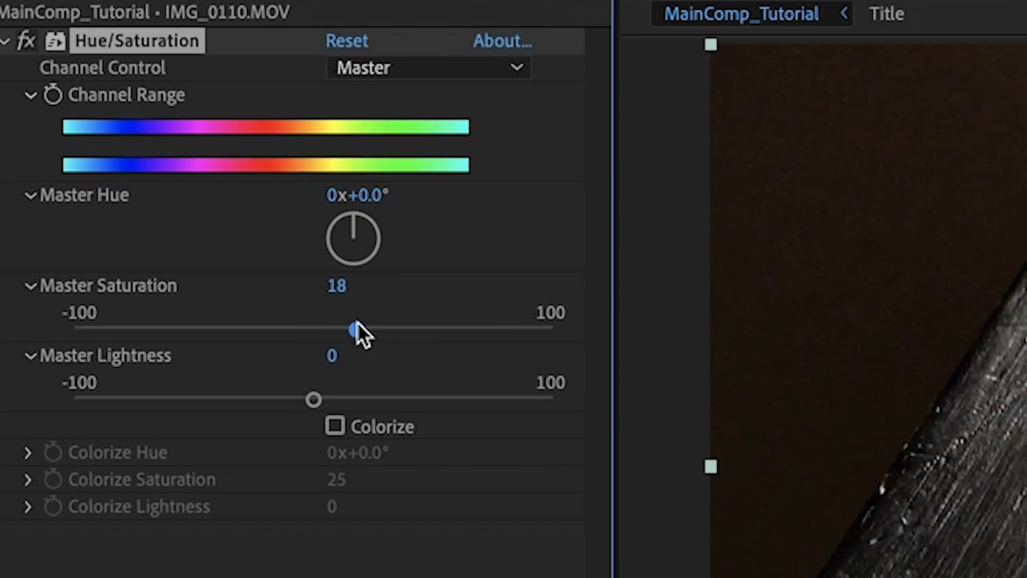
pyautogui.moveTo(429, 328); pyautogui.dragTo(461, 330)
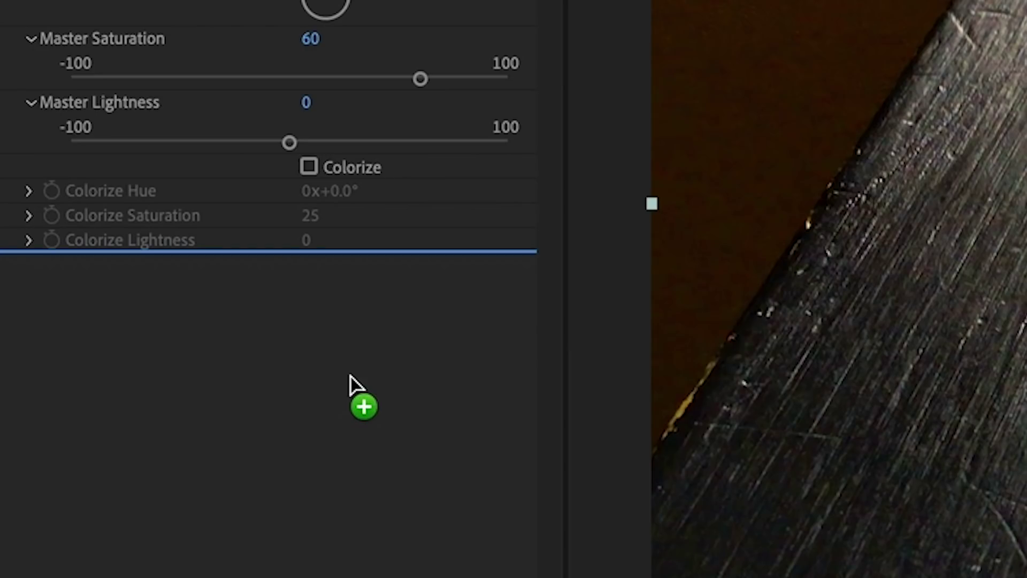
pyautogui.moveTo(348, 394); pyautogui.dragTo(276, 411)
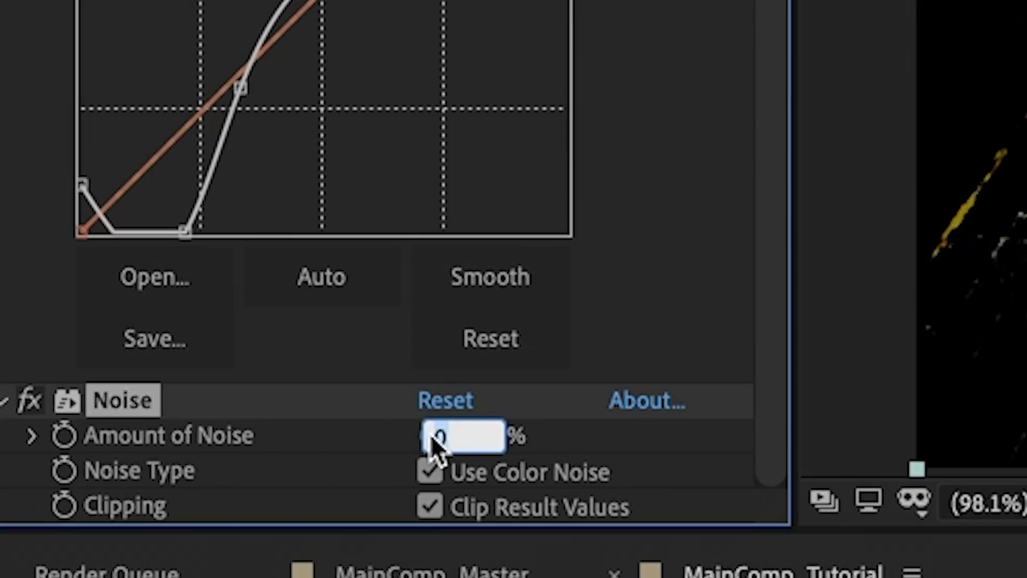
# Step: Add Fast Box Blur with radius 3 and Sharpen at amount 80 below the Noise
pyautogui.moveTo(1026, 289); pyautogui.dragTo(407, 433)
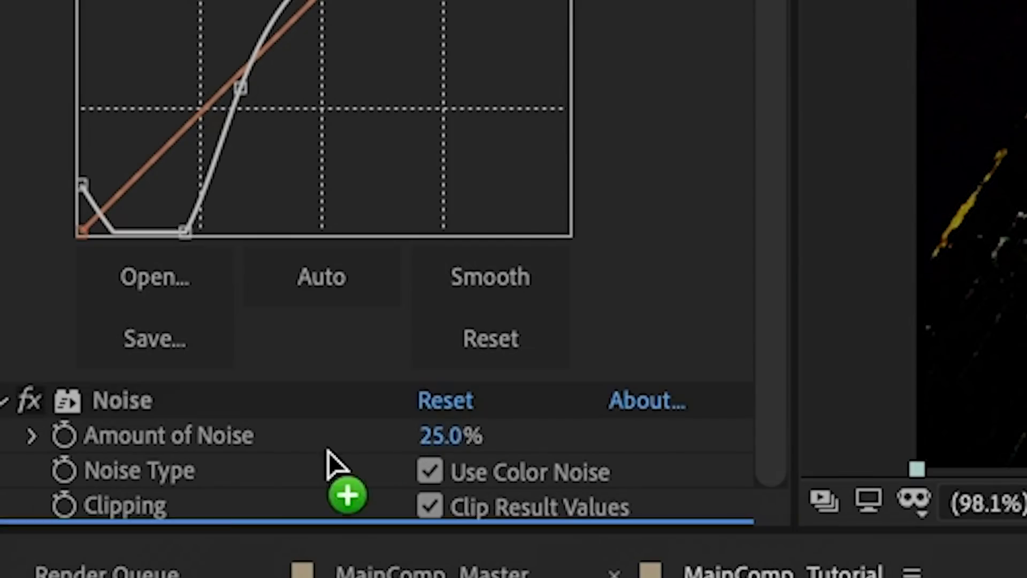
pyautogui.moveTo(163, 514); pyautogui.dragTo(163, 515)
pyautogui.write('3')
pyautogui.press('Return')
pyautogui.moveTo(1026, 288); pyautogui.dragTo(150, 470)
pyautogui.moveTo(426, 506); pyautogui.dragTo(612, 522)
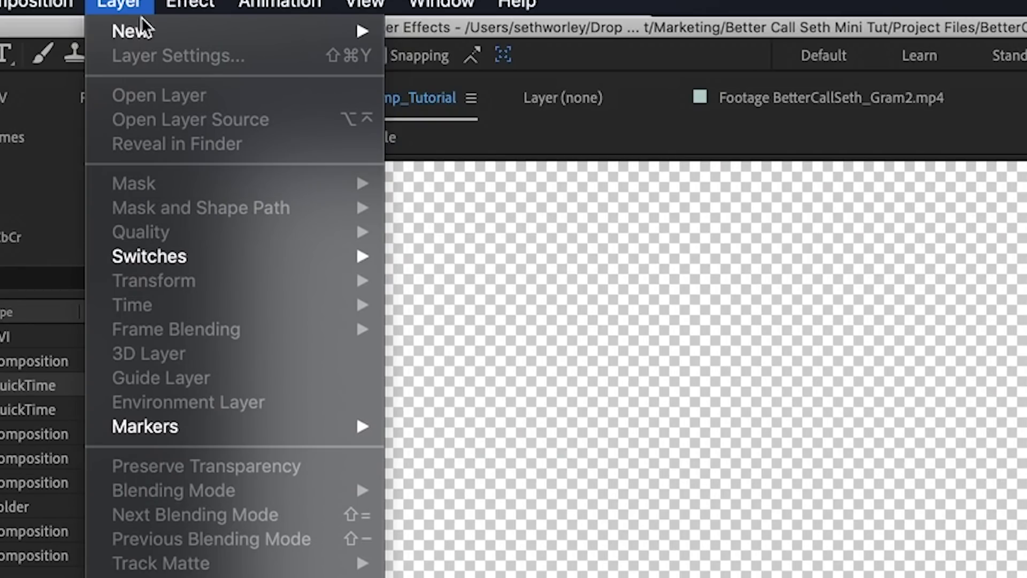
# Step: Create a new black solid layer
pyautogui.moveTo(143, 31)
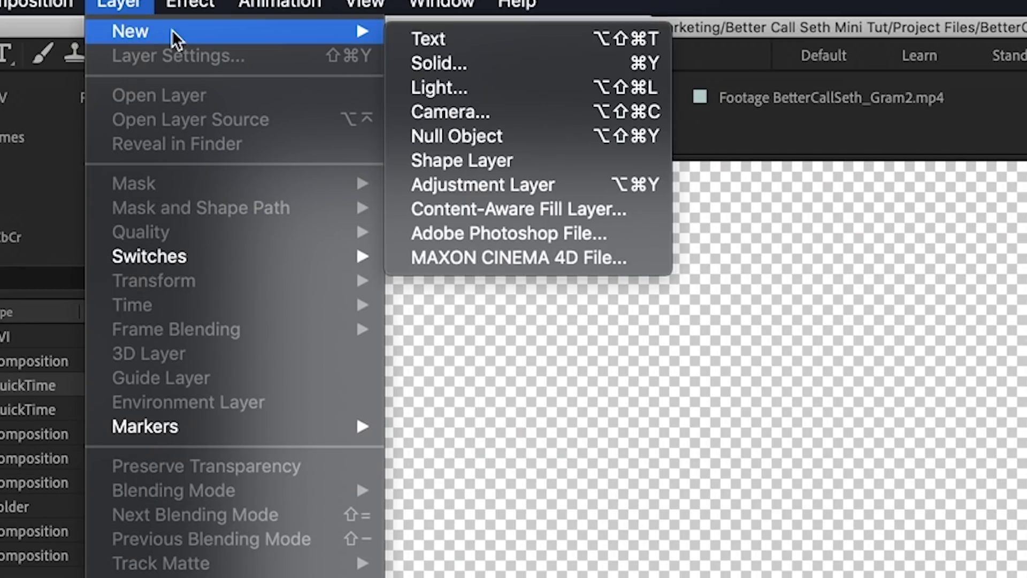
pyautogui.click(424, 60)
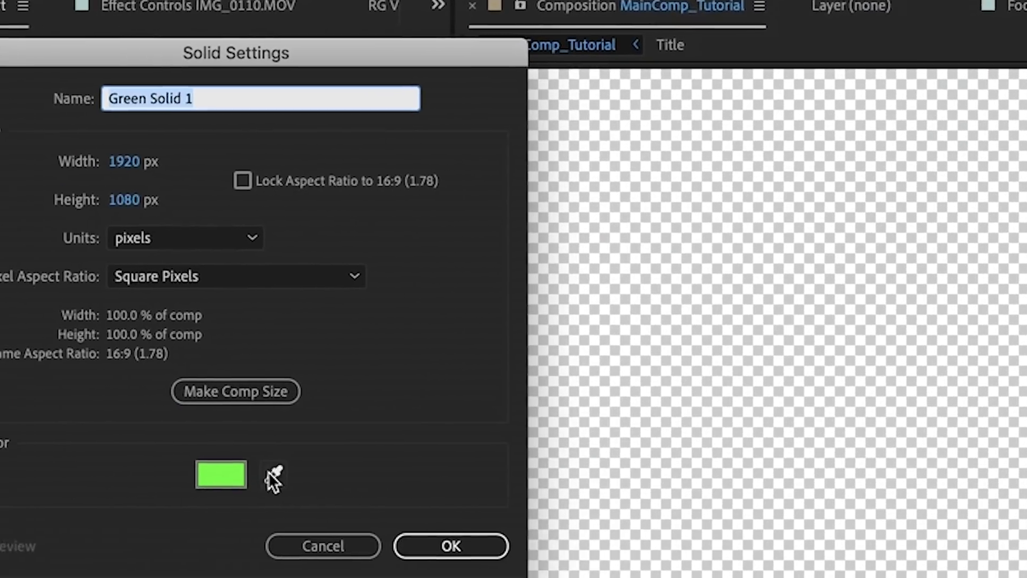
pyautogui.click(220, 475)
pyautogui.moveTo(121, 390)
pyautogui.mouseDown()
pyautogui.moveTo(23, 351)
pyautogui.moveTo(20, 399)
pyautogui.mouseUp()
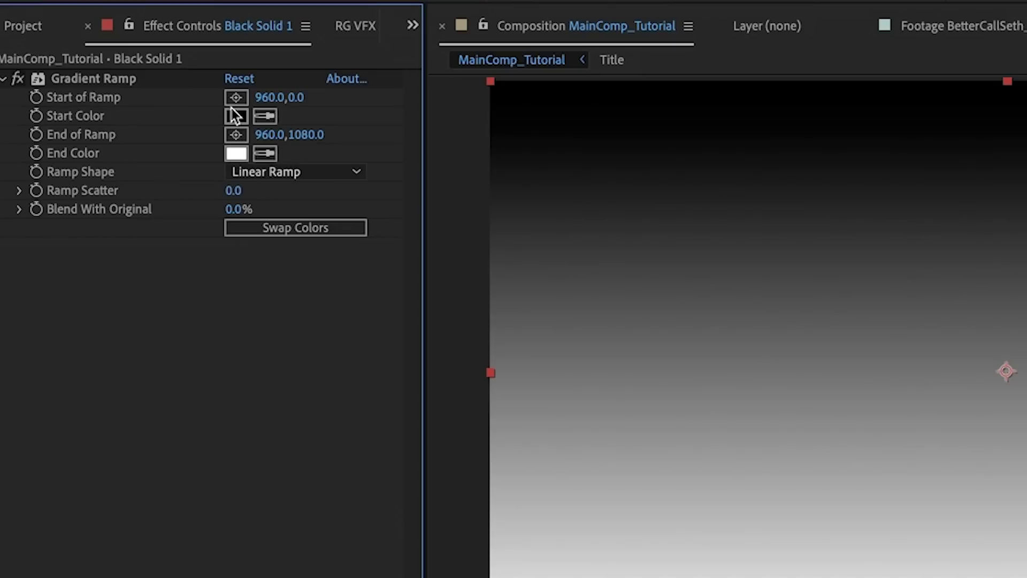
# Step: Set the Gradient Ramp start colour to bright green 28FF00 and the end to a darker green
pyautogui.click(236, 111)
pyautogui.click(313, 289)
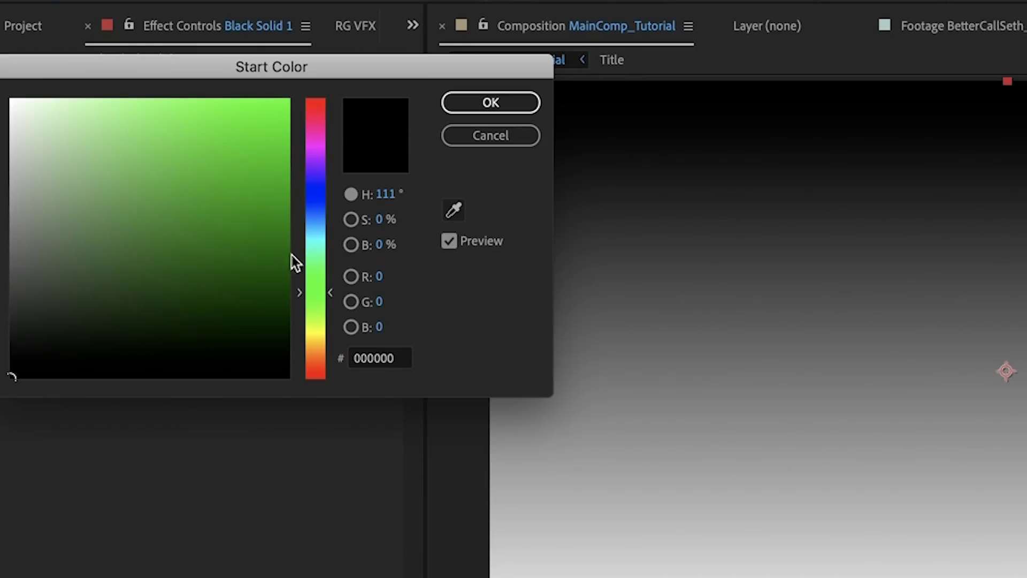
pyautogui.moveTo(279, 112); pyautogui.dragTo(374, 70)
pyautogui.press('Return')
pyautogui.click(236, 152)
pyautogui.write('28FF00')
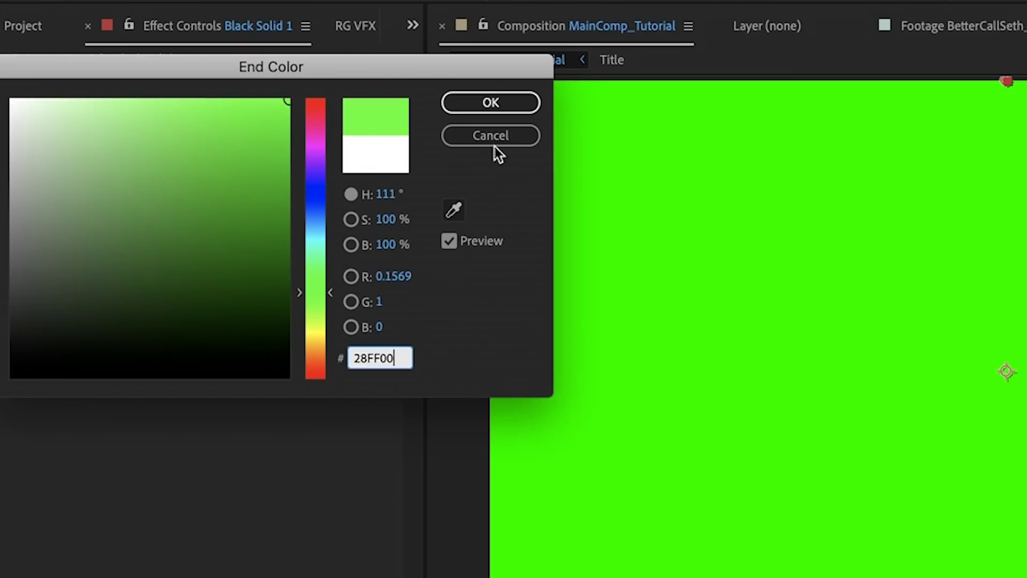
pyautogui.moveTo(278, 117); pyautogui.dragTo(329, 155)
pyautogui.press('Return')
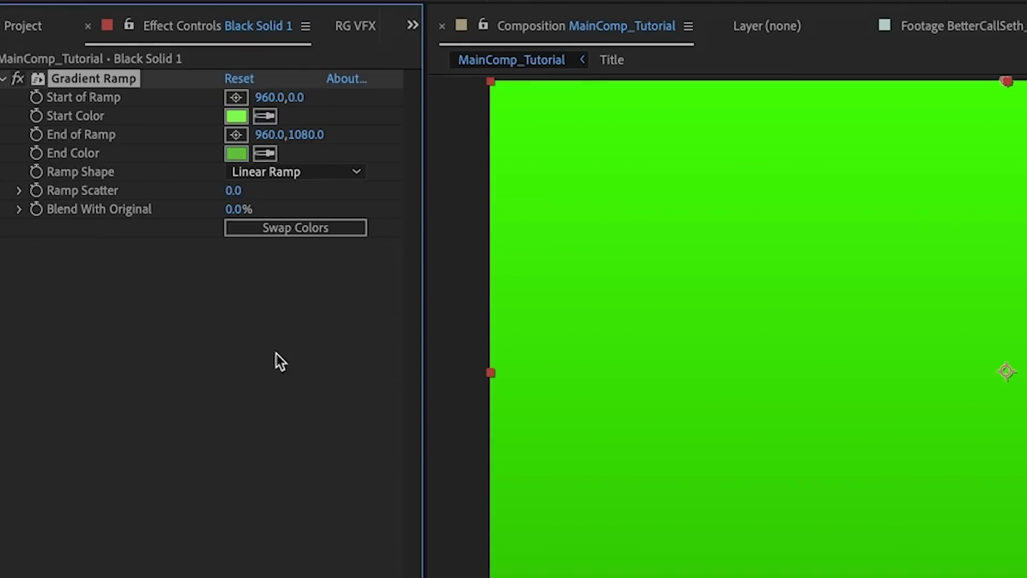
pyautogui.click(323, 83)
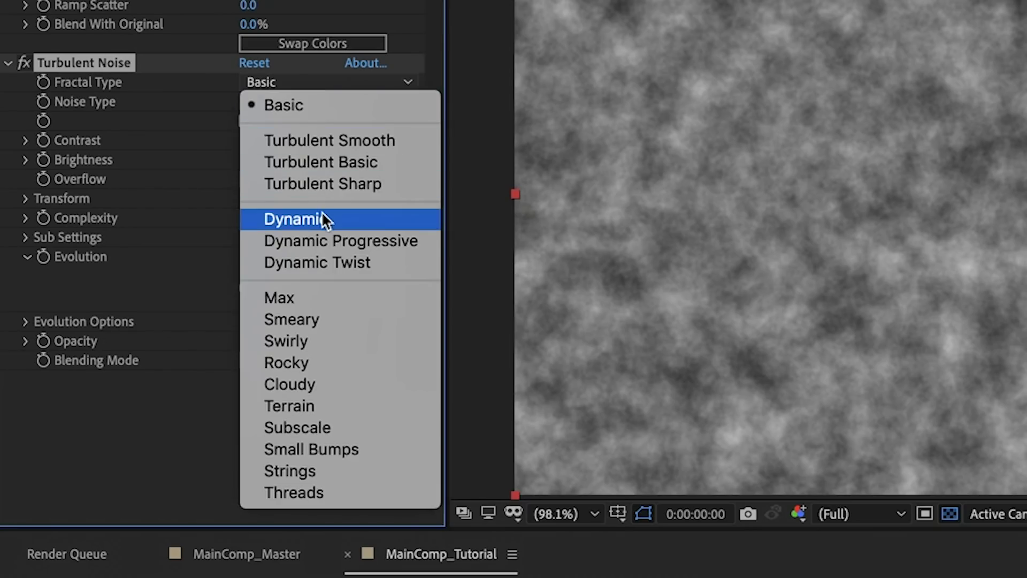
# Step: Set Turbulent Noise to Dynamic fractal, Block noise, scale 25 and complexity 13.8
pyautogui.click(324, 219)
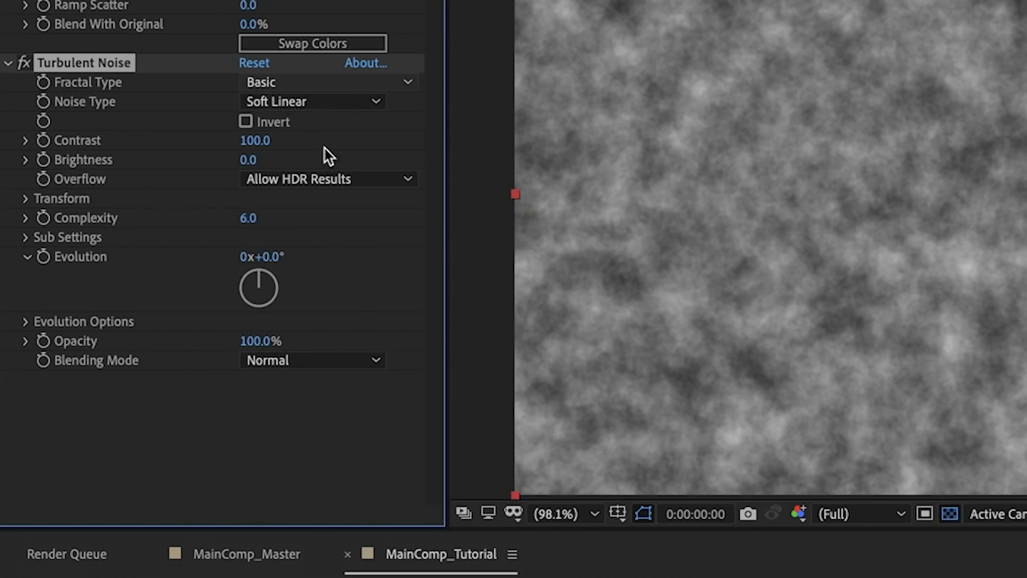
pyautogui.click(306, 102)
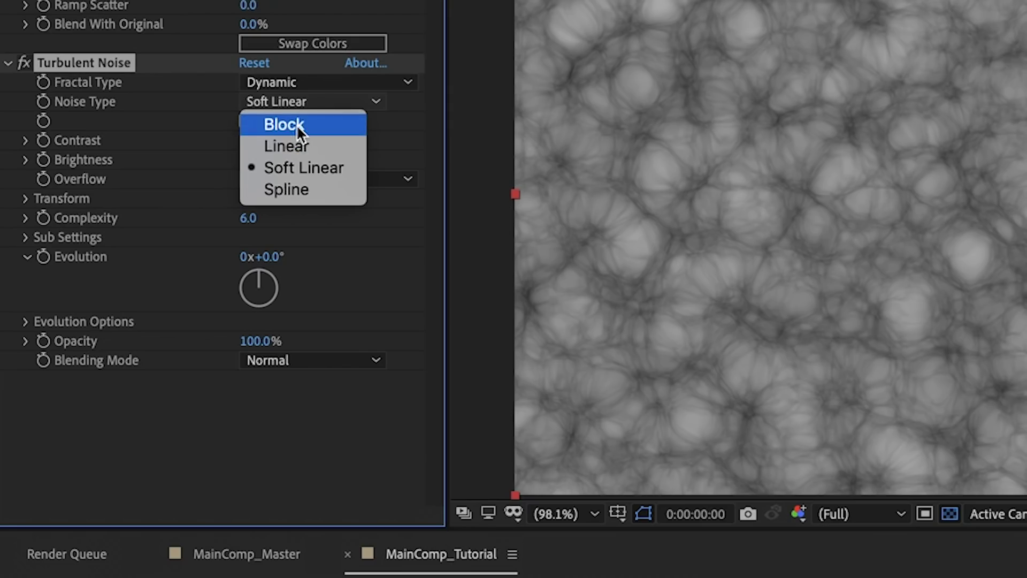
pyautogui.click(297, 124)
pyautogui.click(25, 198)
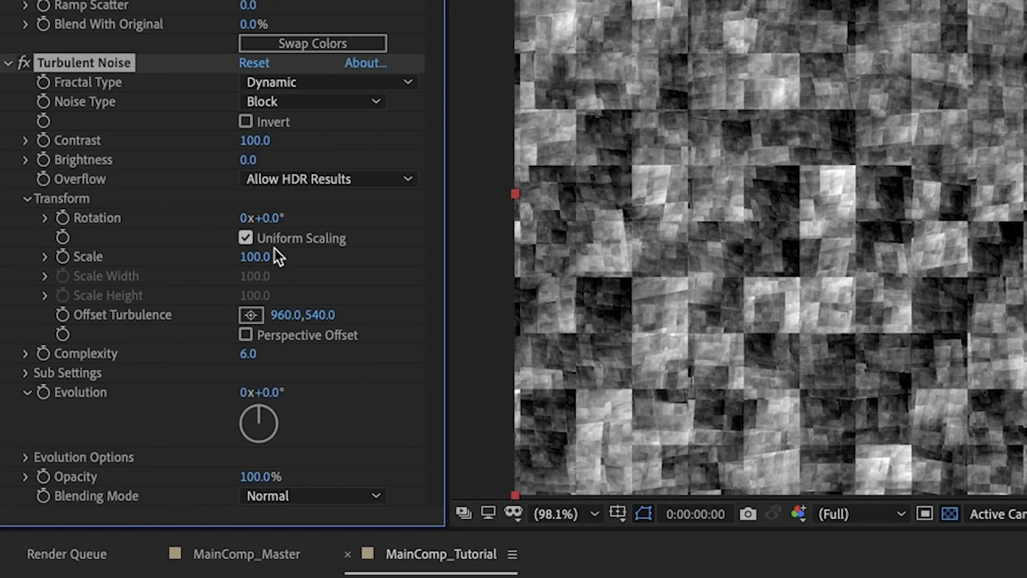
pyautogui.moveTo(256, 263); pyautogui.dragTo(166, 257)
pyautogui.moveTo(249, 384); pyautogui.dragTo(378, 396)
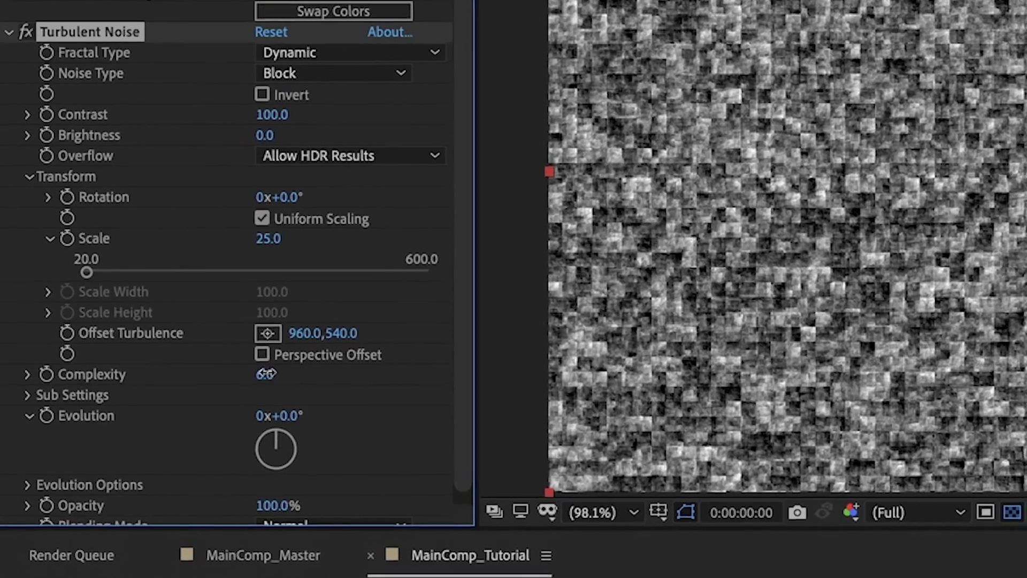
pyautogui.moveTo(480, 360); pyautogui.dragTo(57, 395)
# Step: Drive the noise Evolution with the expression time*1000 and blend it in Color Dodge
pyautogui.click(86, 309)
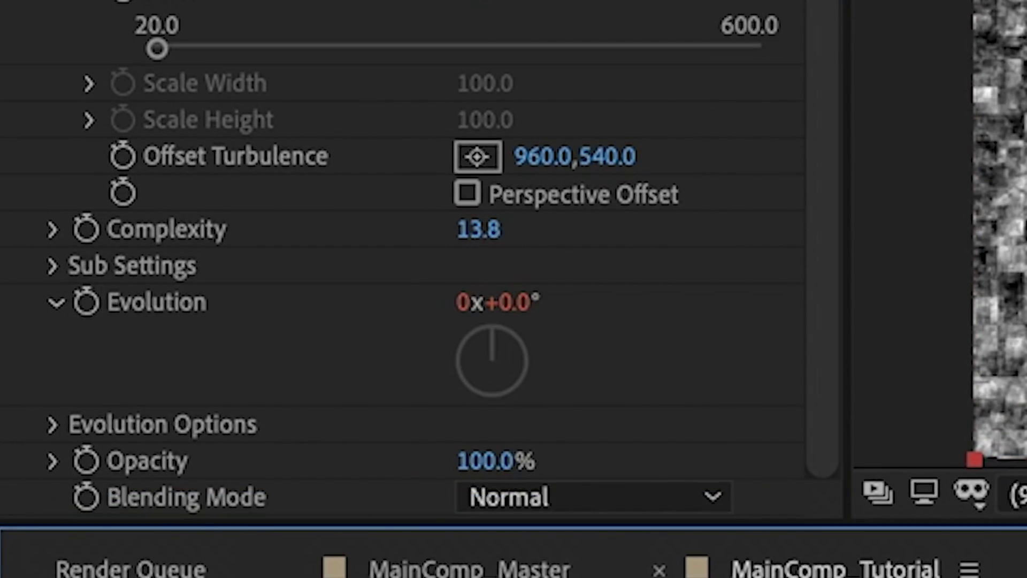
pyautogui.write('time*1000')
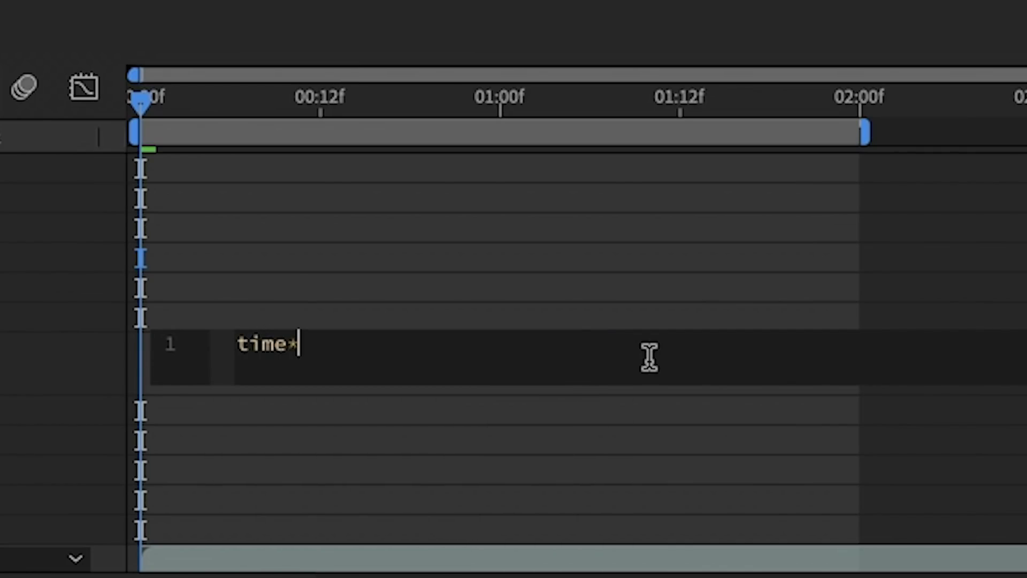
pyautogui.press('KP_Enter')
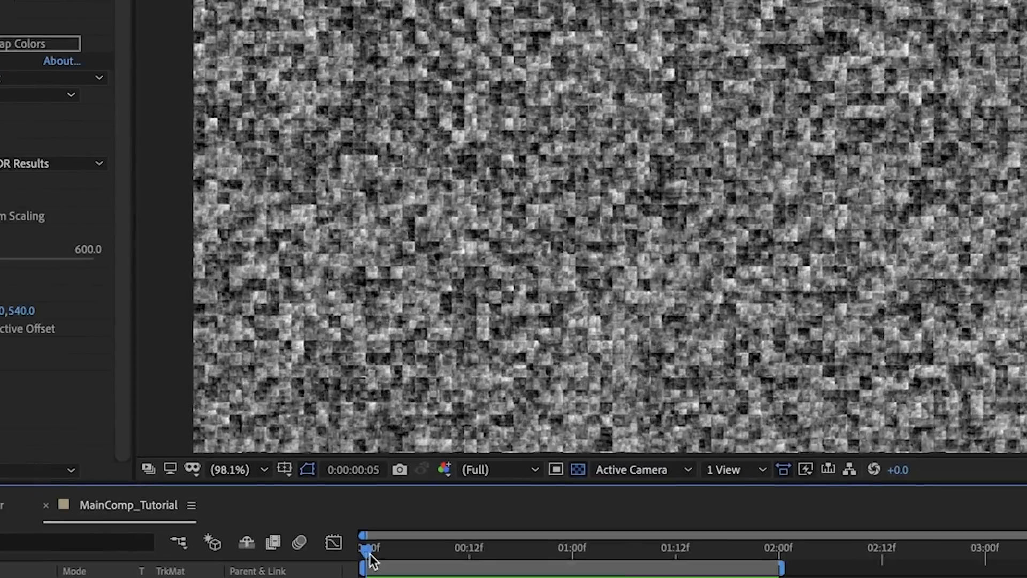
pyautogui.click(306, 268)
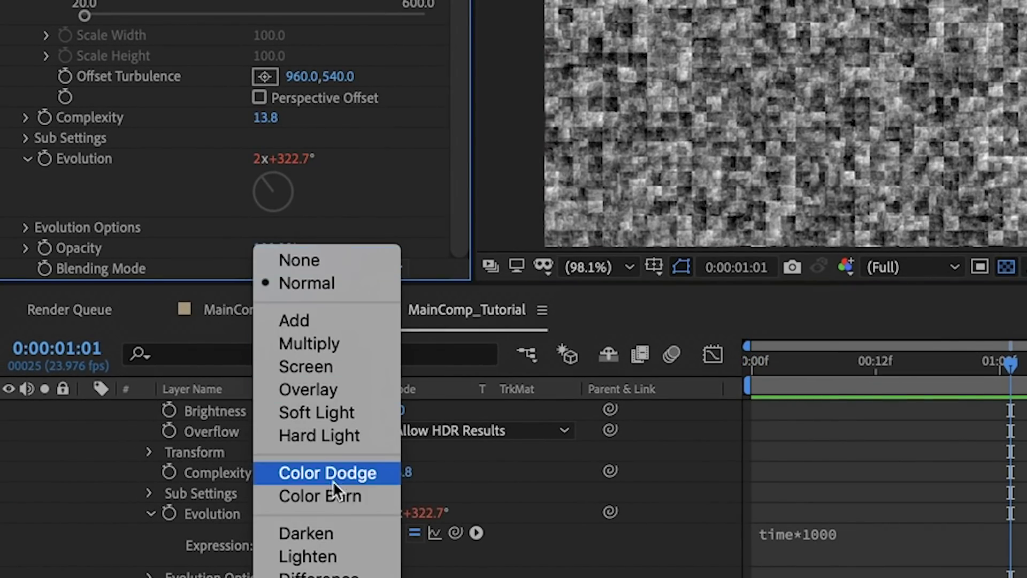
pyautogui.click(329, 471)
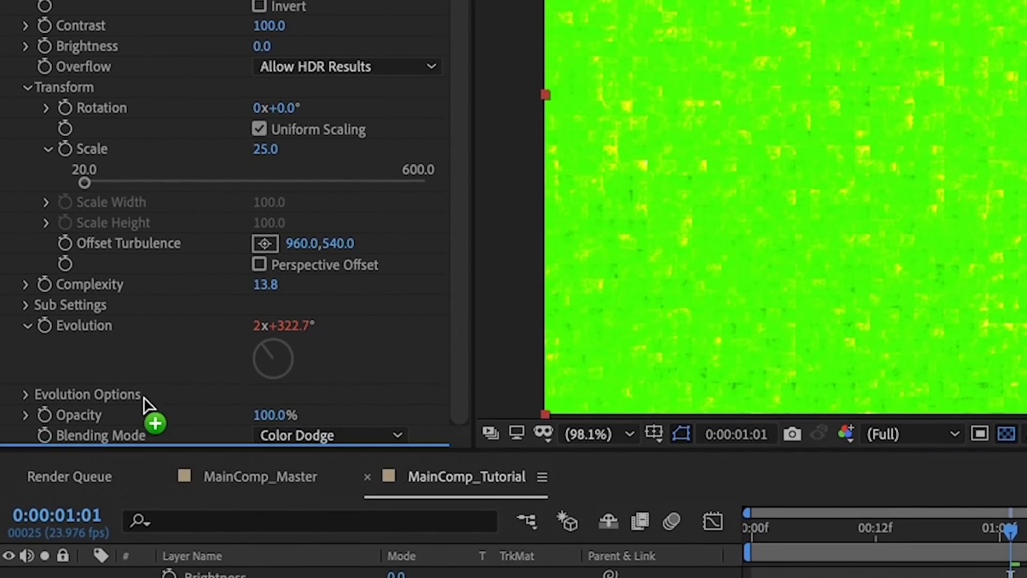
# Step: Tint the noise solid with the ramp's green, then key that green out with Linear Color Key
pyautogui.moveTo(143, 399); pyautogui.dragTo(138, 401)
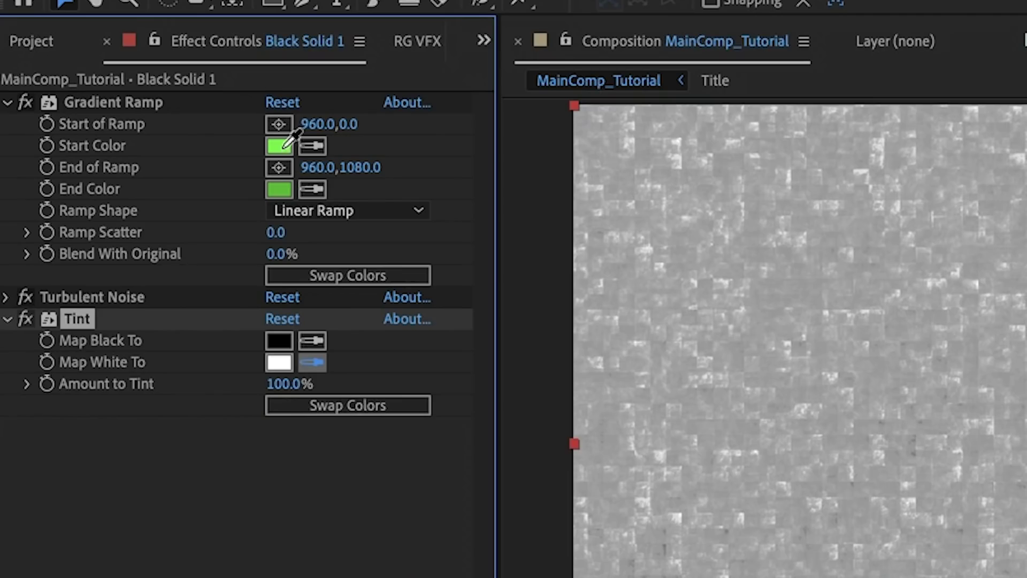
pyautogui.click(281, 146)
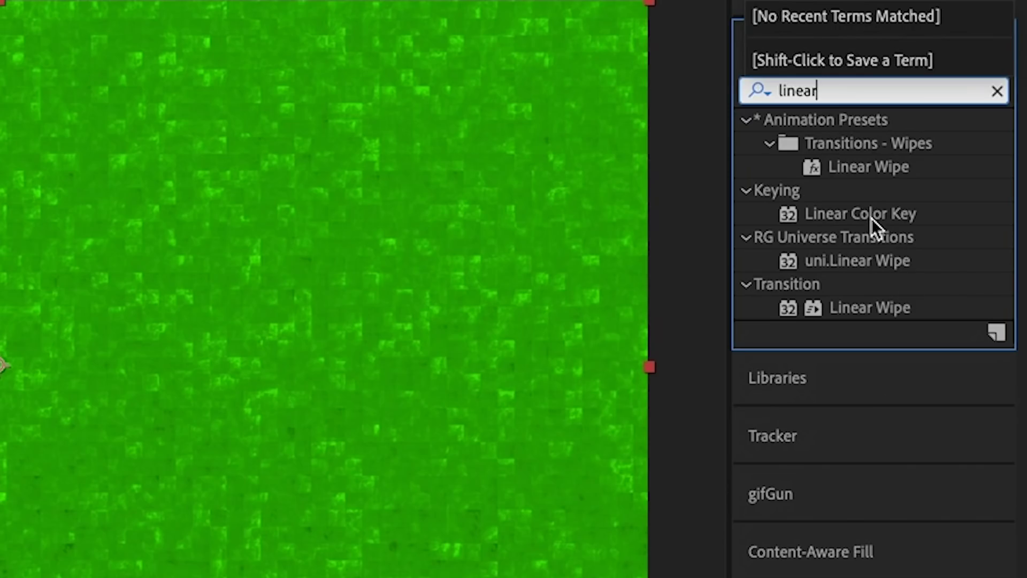
pyautogui.click(859, 213)
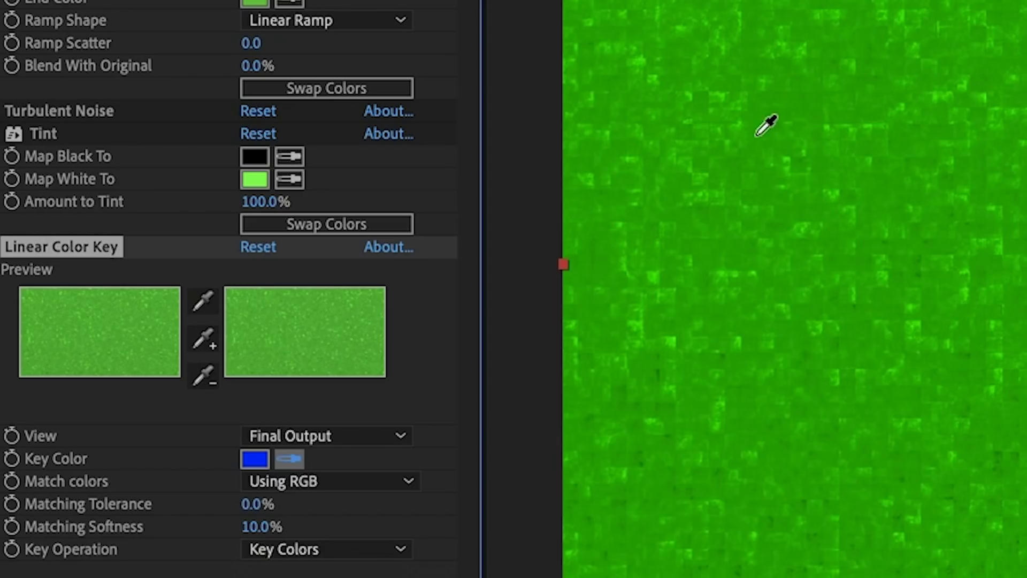
pyautogui.click(807, 101)
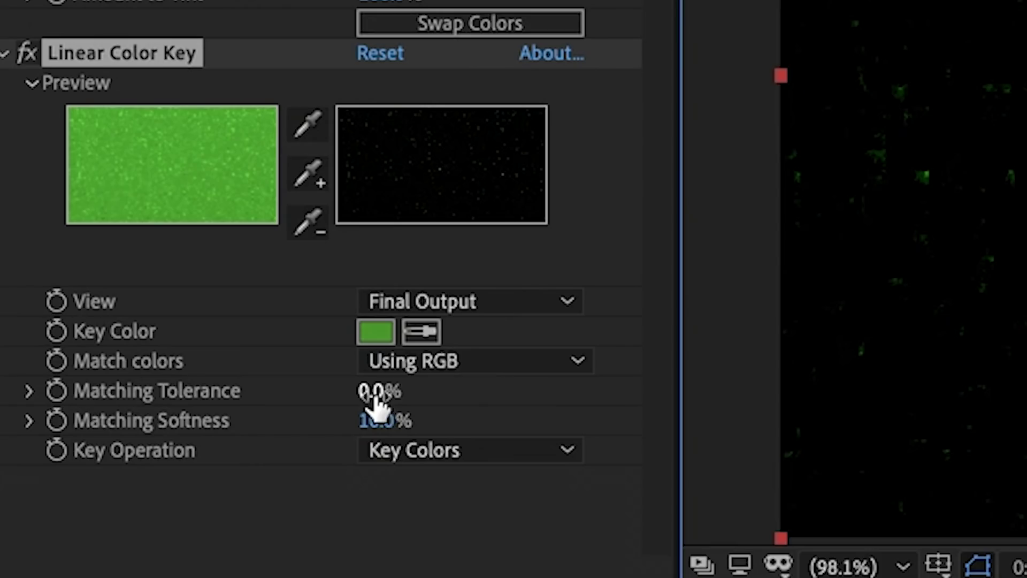
pyautogui.click(253, 505)
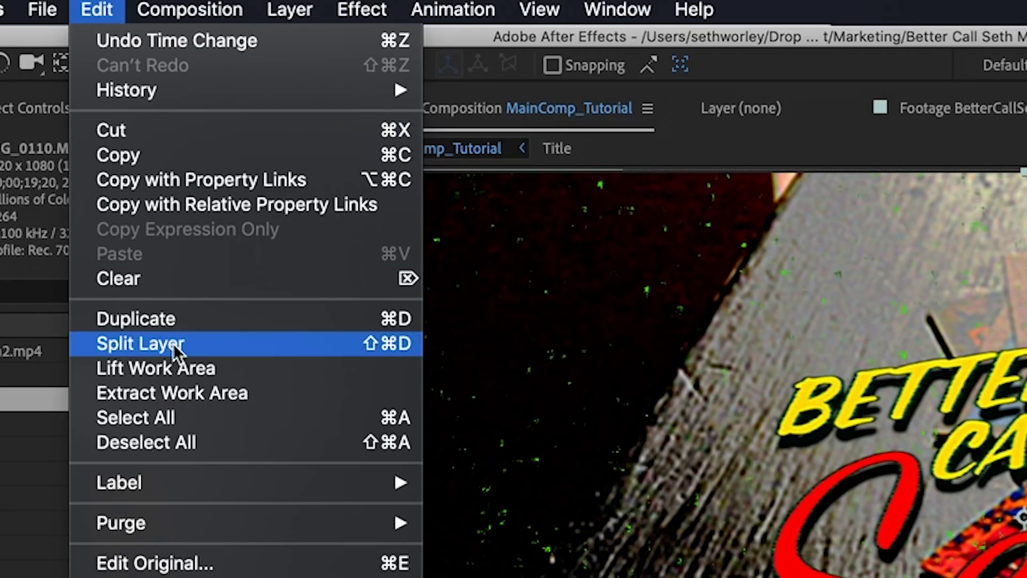
# Step: Split the footage at 1:12, scale the second part to 193%, and shift its hue to 152°
pyautogui.click(173, 345)
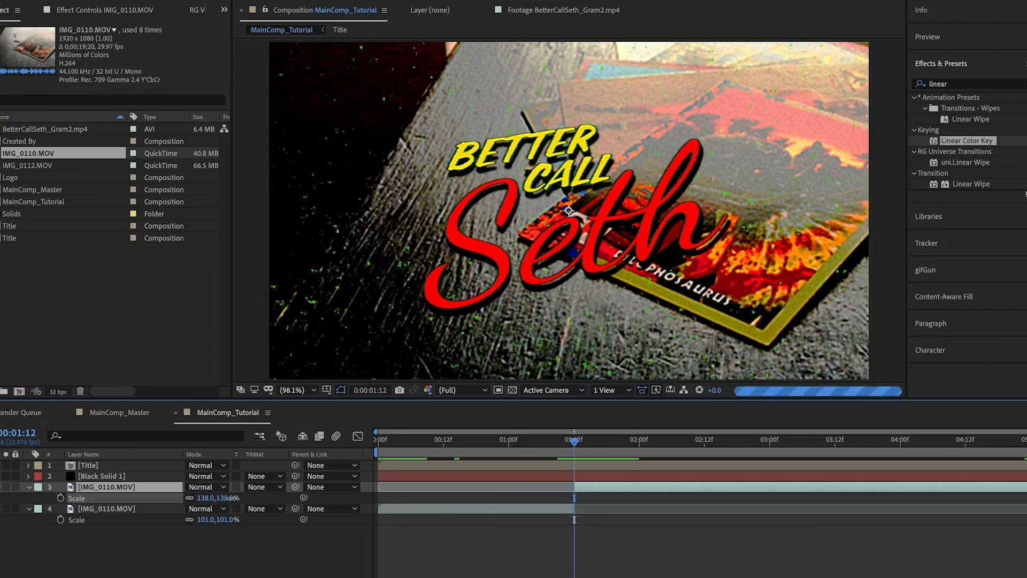
pyautogui.moveTo(233, 498); pyautogui.dragTo(267, 502)
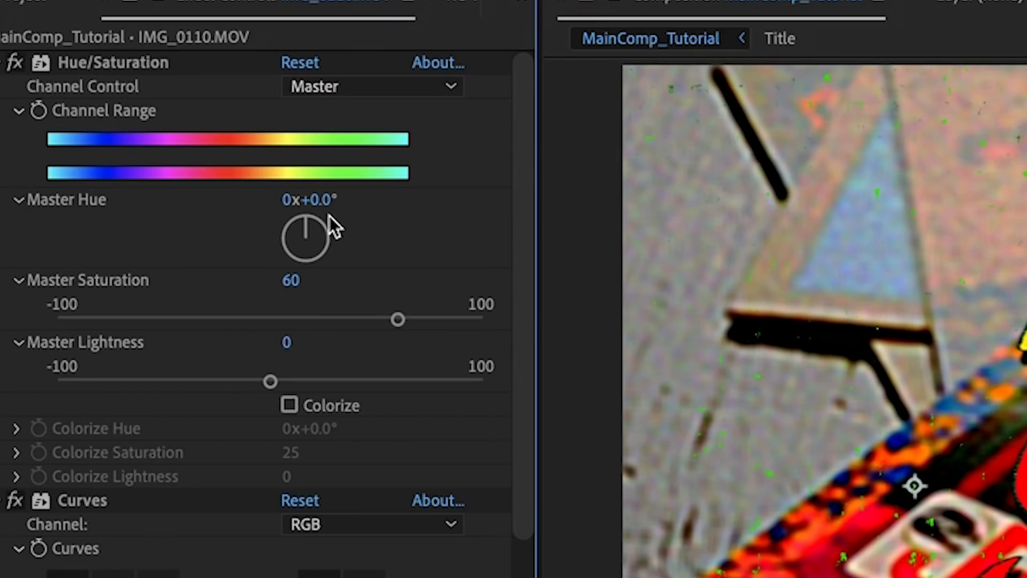
pyautogui.moveTo(329, 219); pyautogui.dragTo(150, 189)
pyautogui.press('space')
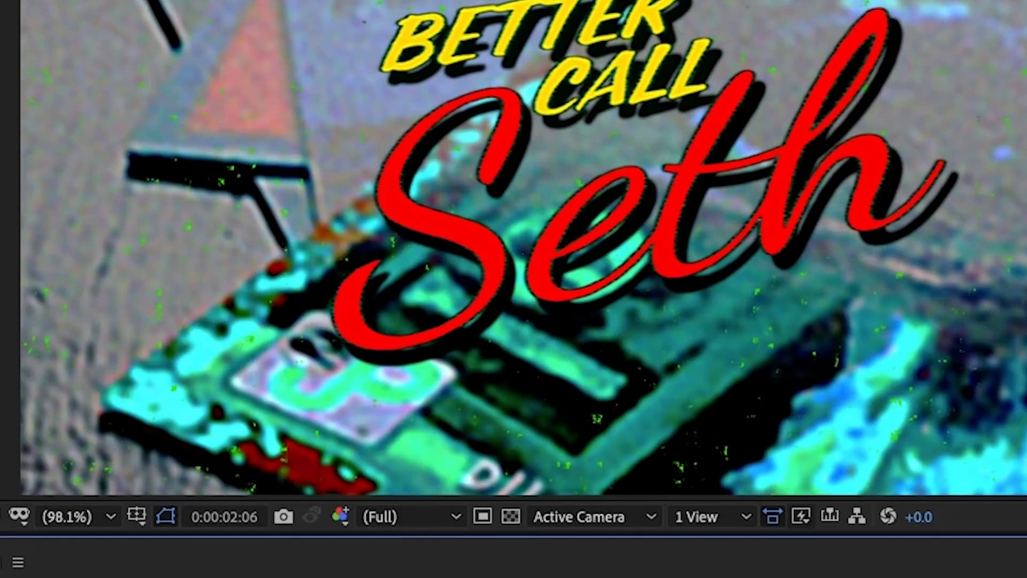
pyautogui.moveTo(583, 423); pyautogui.dragTo(573, 242)
# Step: Split the lower footage at 1:06 and give the new clip uni.Holomatrix II's Old TV - Bad 2 preset
pyautogui.click(531, 380)
pyautogui.hotkey('ctrl', 'shift', 'd')
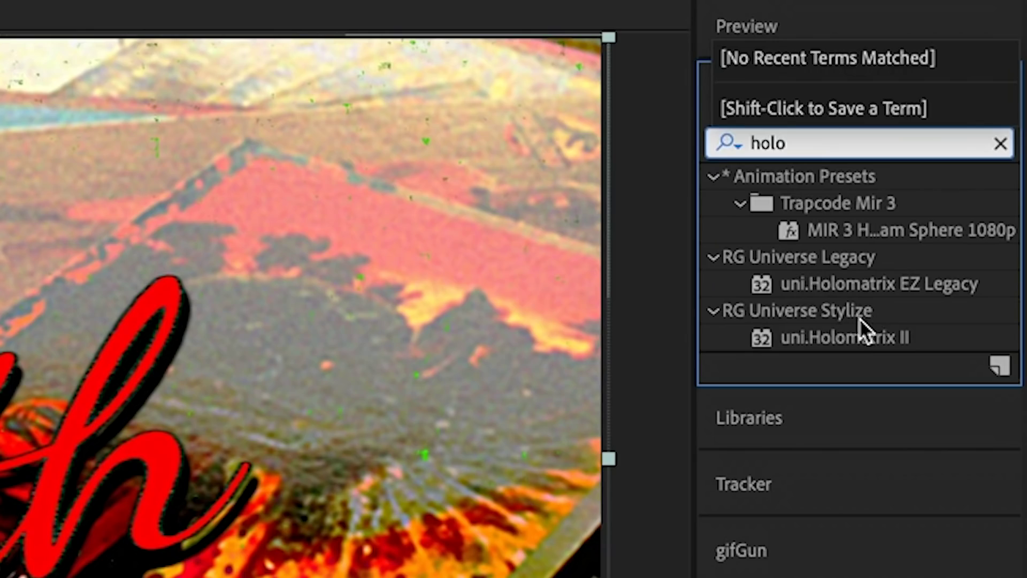
pyautogui.click(856, 336)
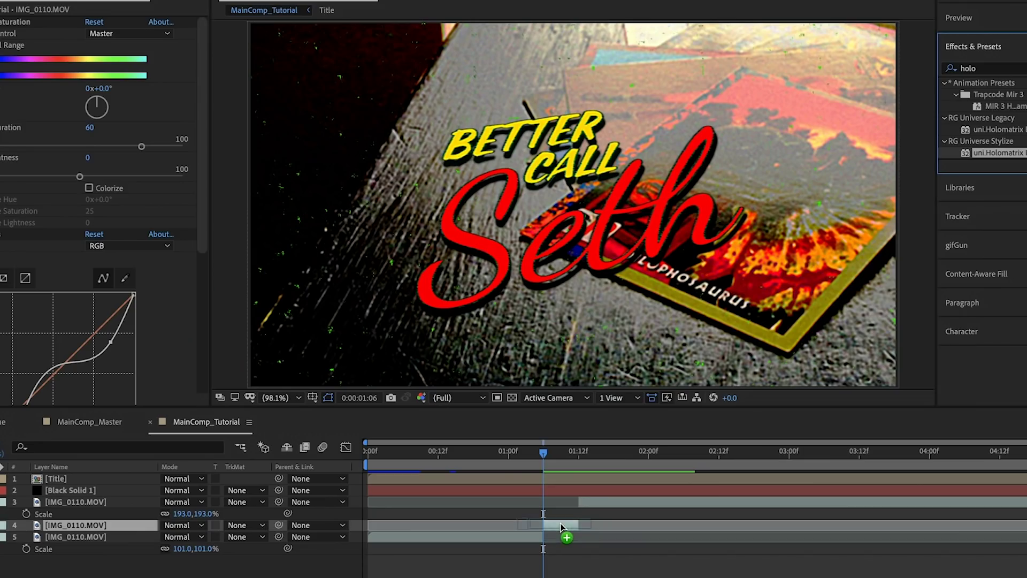
pyautogui.doubleClick(848, 337)
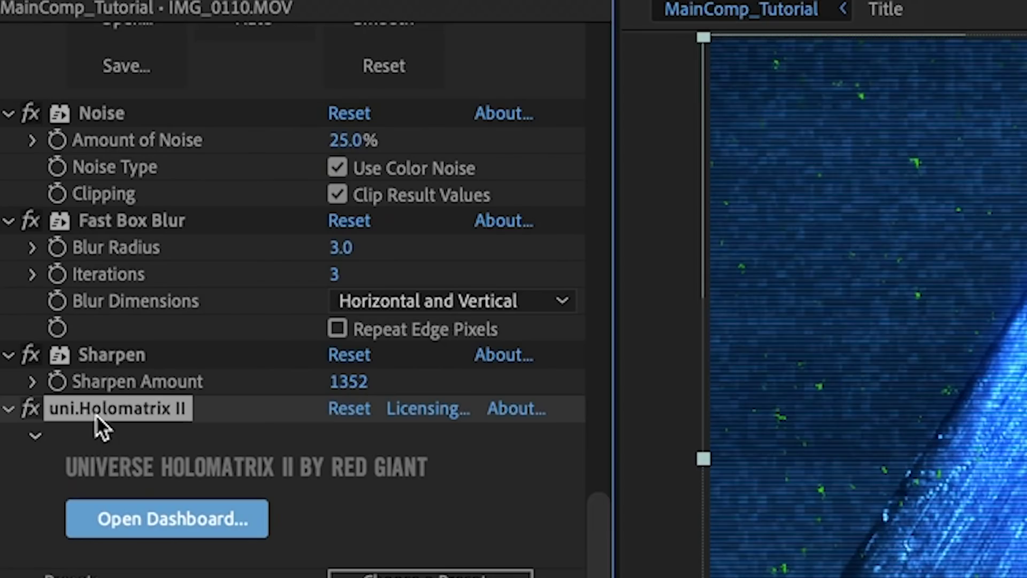
pyautogui.moveTo(125, 28); pyautogui.dragTo(129, 27)
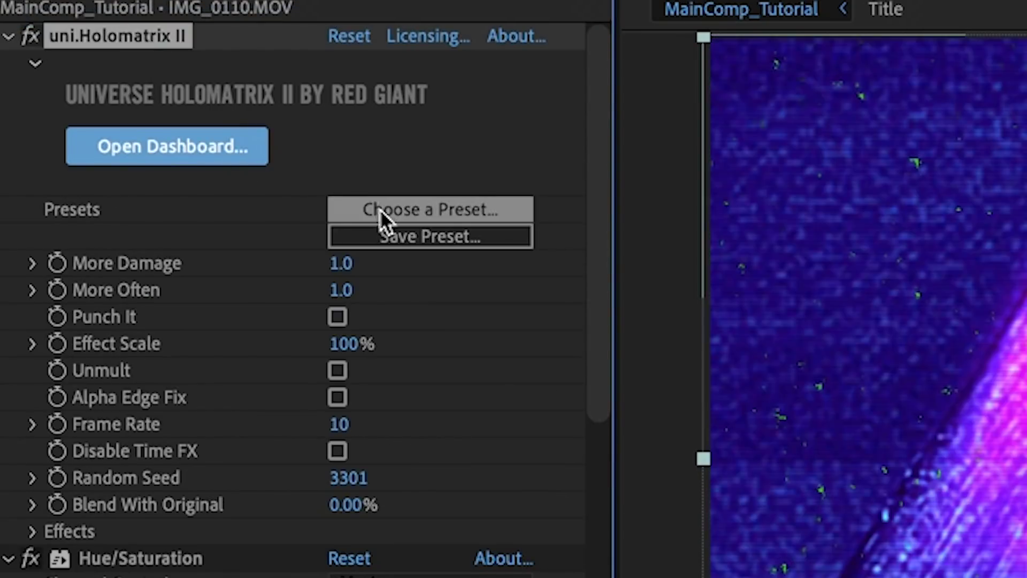
pyautogui.click(381, 213)
pyautogui.click(137, 247)
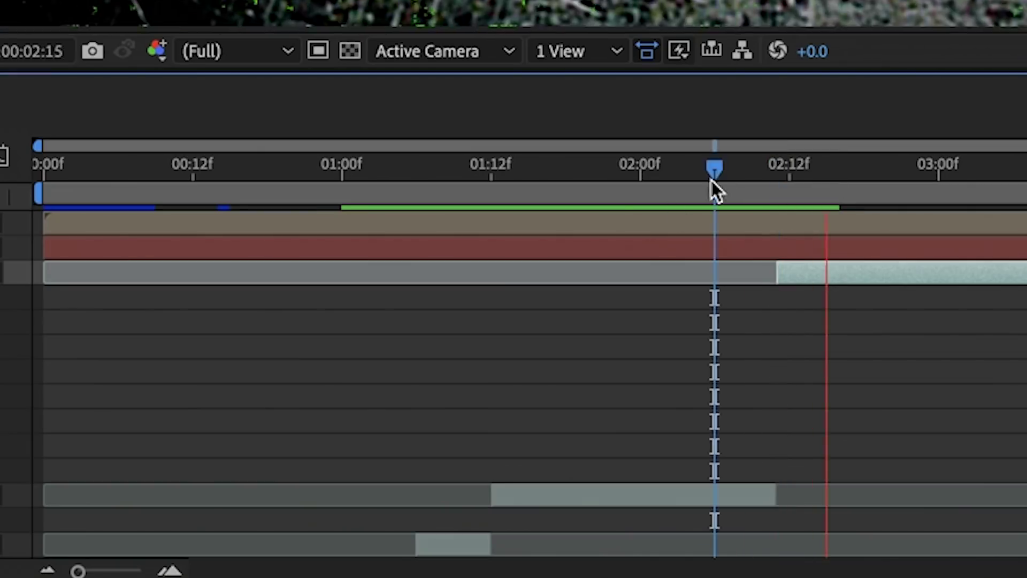
# Step: Split the layer again at 2:06 and preview from 1:22
pyautogui.click(657, 492)
pyautogui.hotkey('ctrl', 'shift', 'd')
pyautogui.click(616, 169)
pyautogui.press('space')
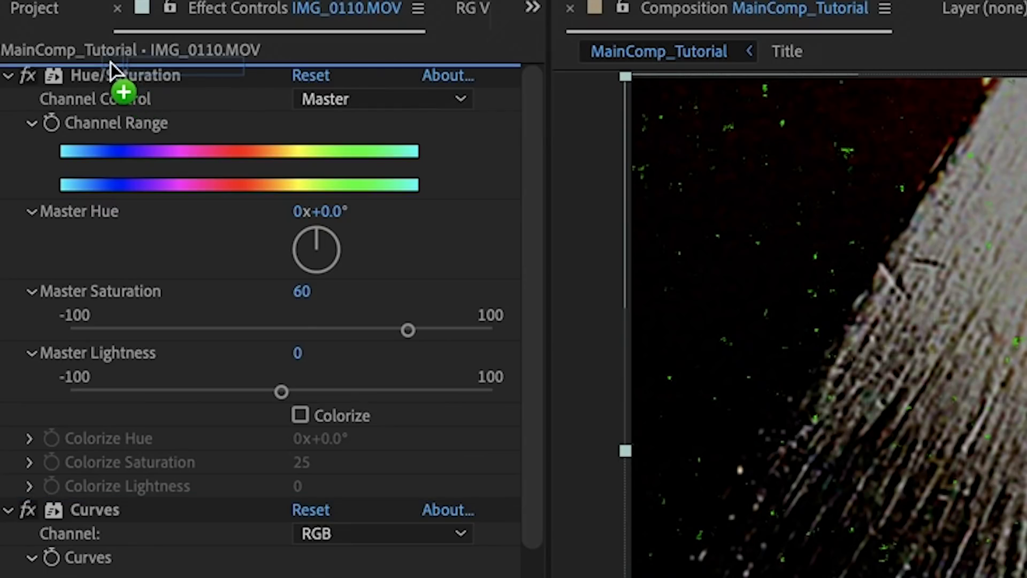
# Step: Apply uni.Shape Wipe above the other effects with the Diamond preset
pyautogui.moveTo(115, 85); pyautogui.dragTo(114, 70)
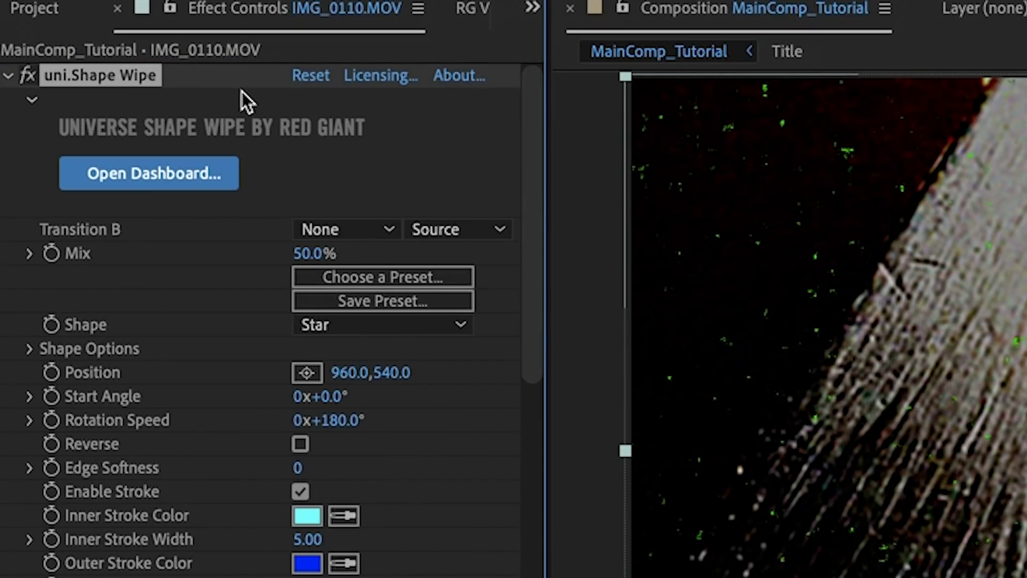
pyautogui.click(419, 276)
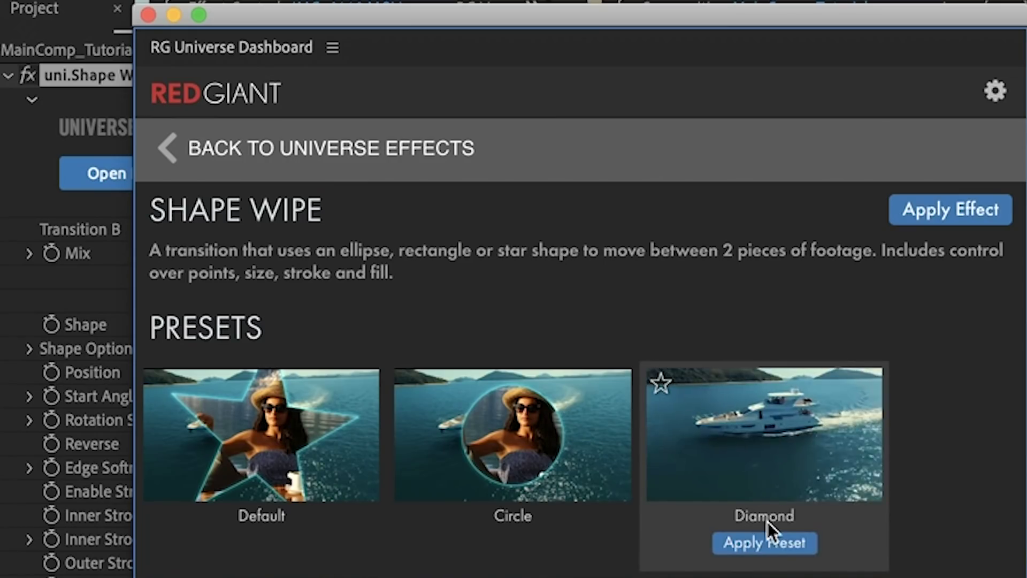
pyautogui.click(768, 548)
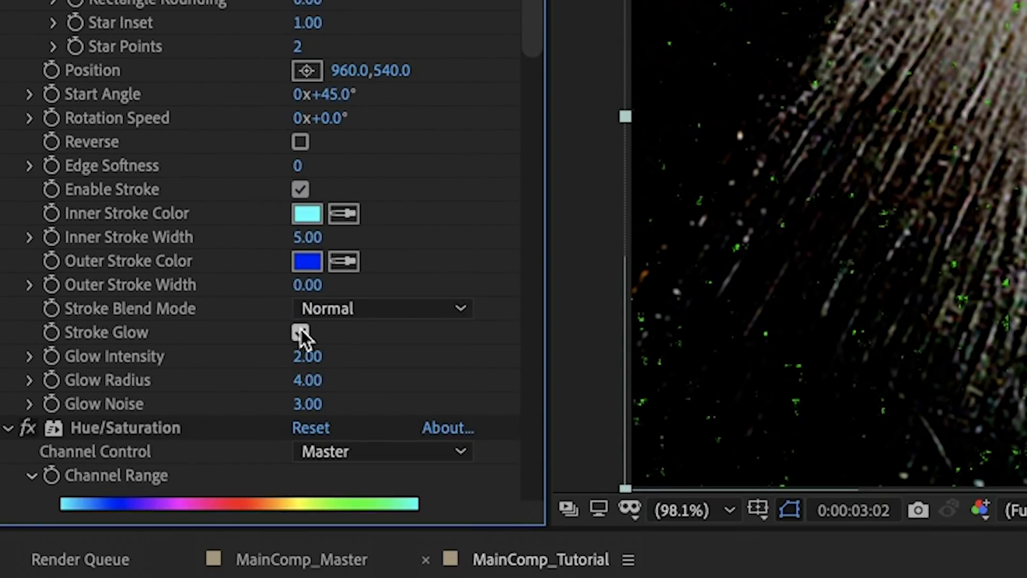
# Step: Disable Stroke Glow, set a purple inner and yellow C8BA6C outer stroke, and raise the Mix
pyautogui.click(300, 333)
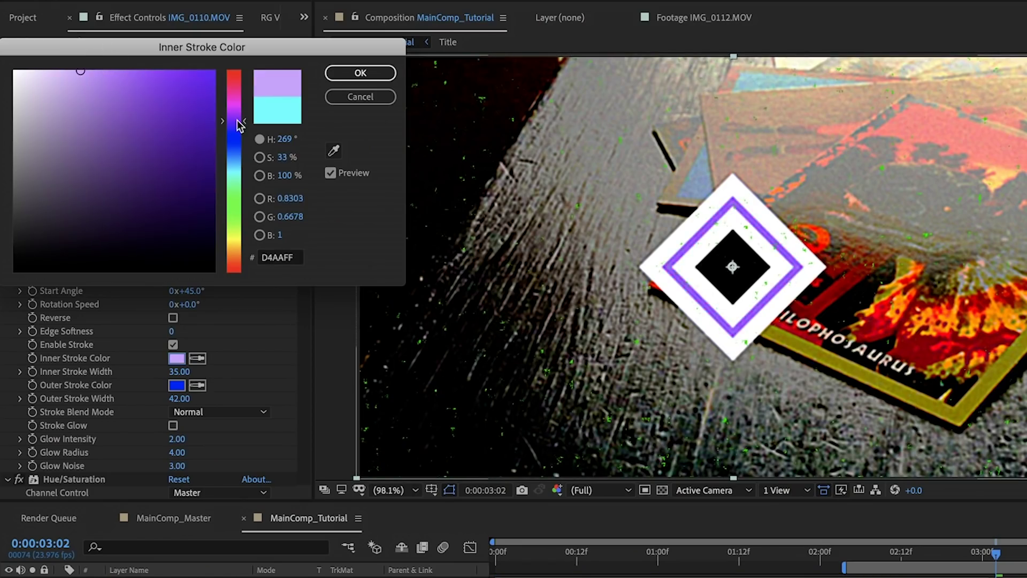
pyautogui.press('Return')
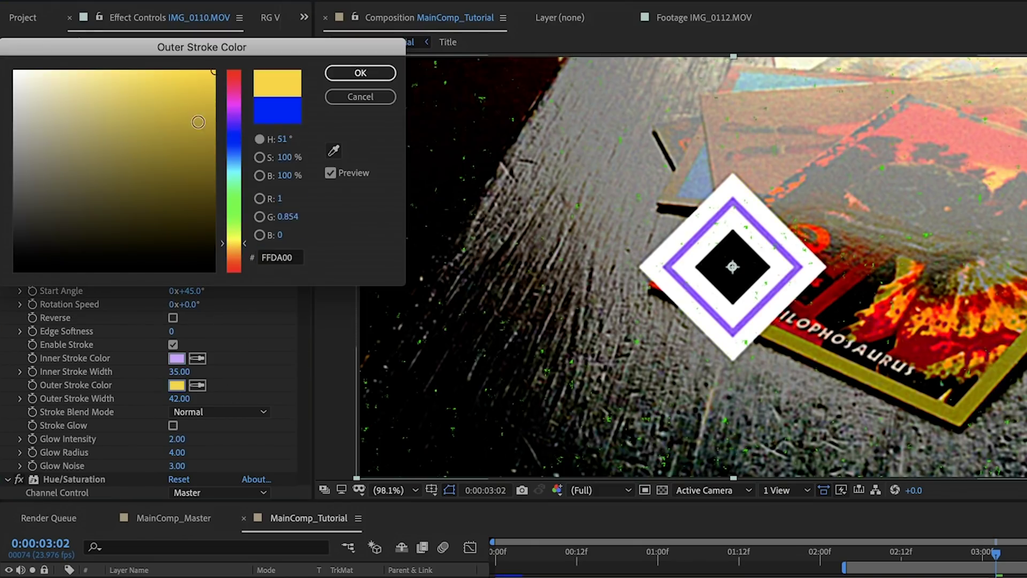
pyautogui.click(105, 113)
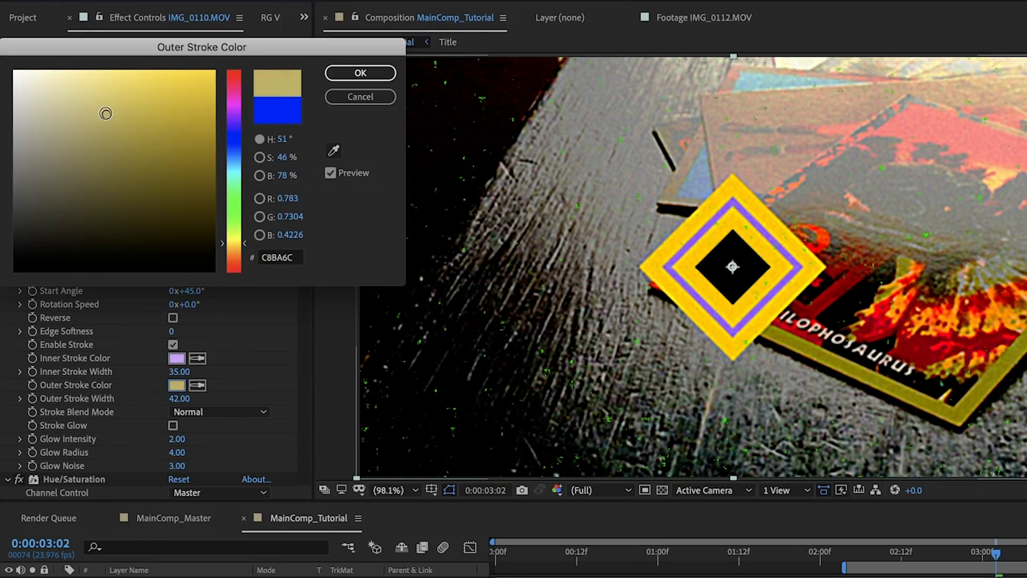
pyautogui.press('Return')
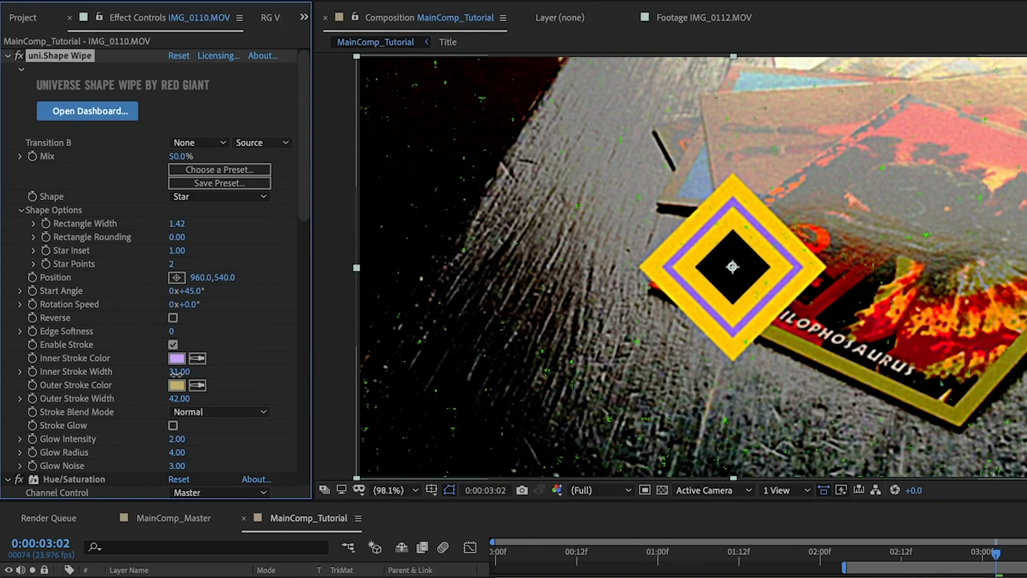
pyautogui.moveTo(181, 156)
pyautogui.mouseDown()
pyautogui.moveTo(158, 157)
pyautogui.moveTo(208, 162)
pyautogui.moveTo(194, 172)
pyautogui.mouseUp()
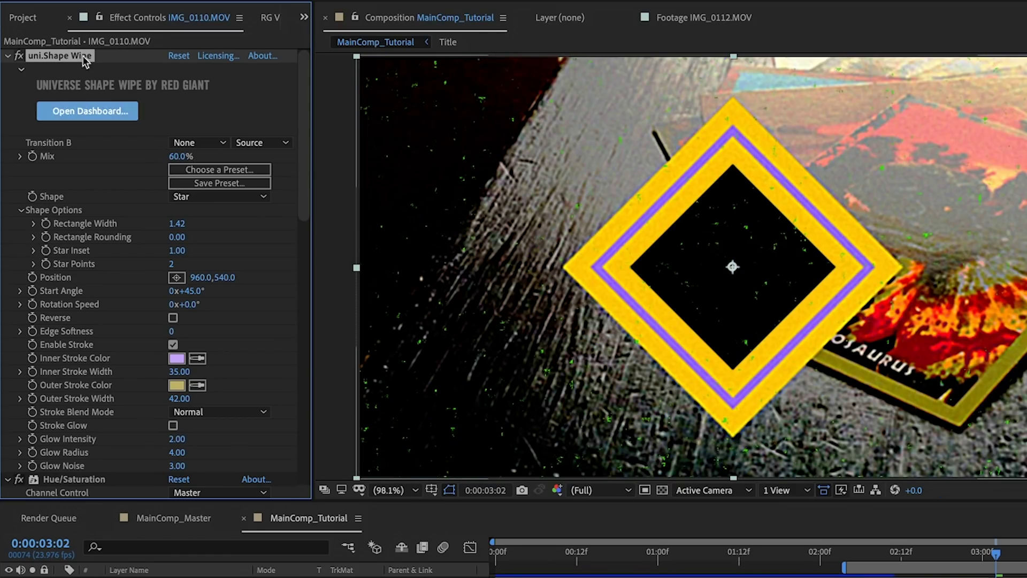
pyautogui.click(22, 17)
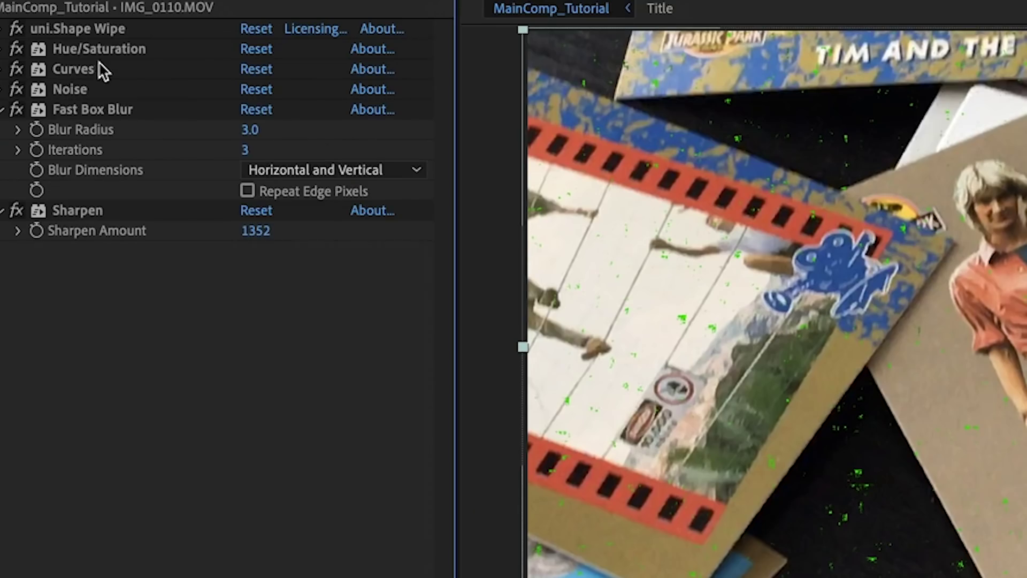
# Step: Copy the Hue/Saturation through Sharpen effects onto the IMG_0112 clip
pyautogui.keyDown('shift'); pyautogui.click(83, 214); pyautogui.keyUp('shift')
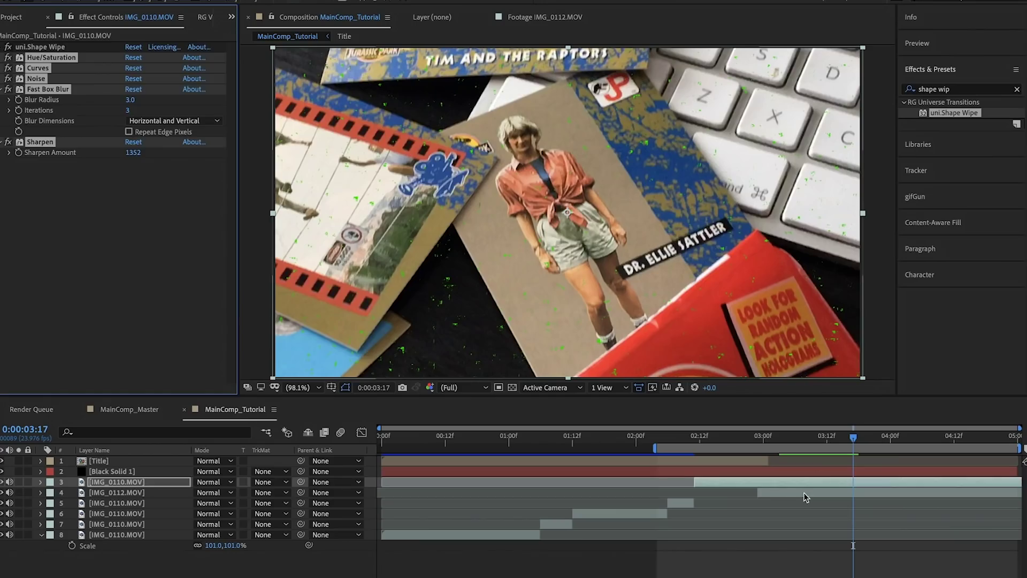
pyautogui.click(806, 497)
pyautogui.hotkey('ctrl', 'v')
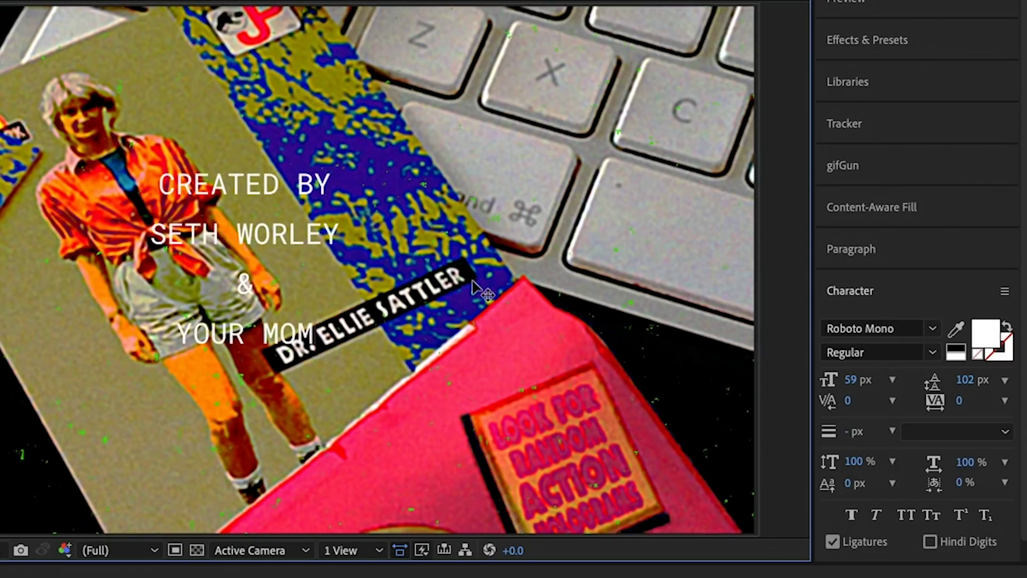
# Step: Restyle the credits text in VCR OSD Mono at 81 px with a red stroke
pyautogui.doubleClick(723, 559)
pyautogui.moveTo(828, 380); pyautogui.dragTo(817, 381)
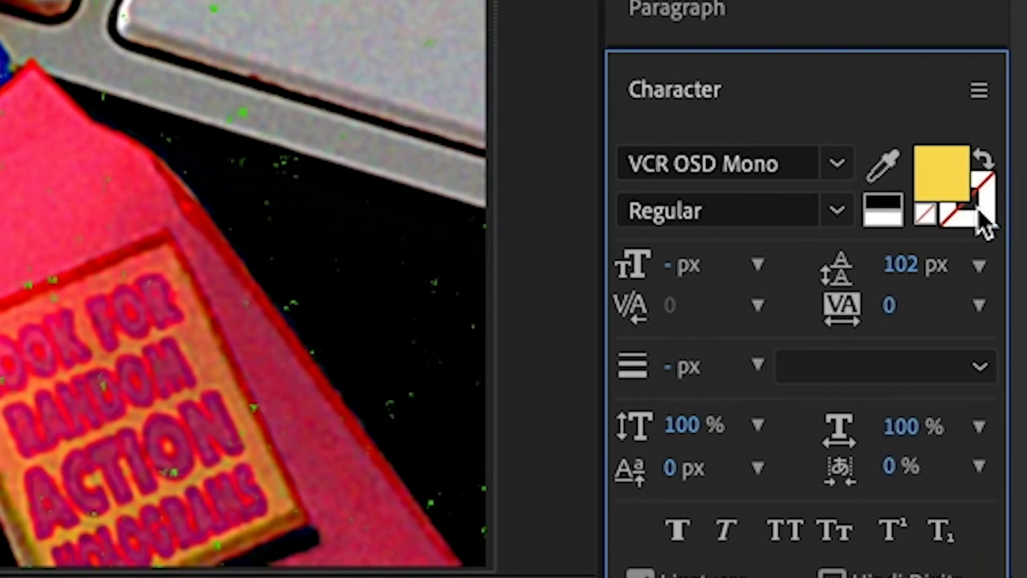
pyautogui.click(979, 211)
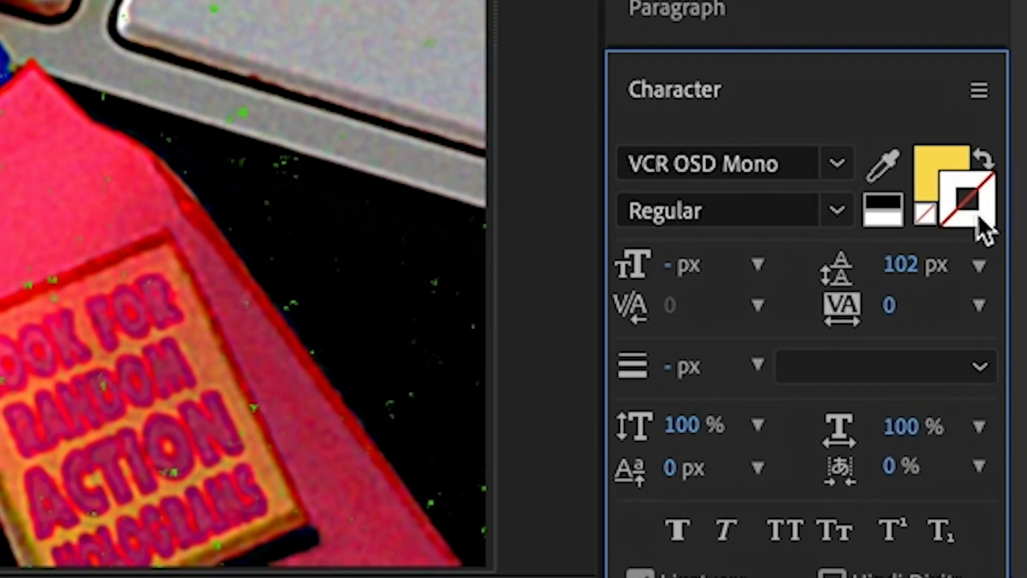
pyautogui.click(945, 221)
pyautogui.click(237, 63)
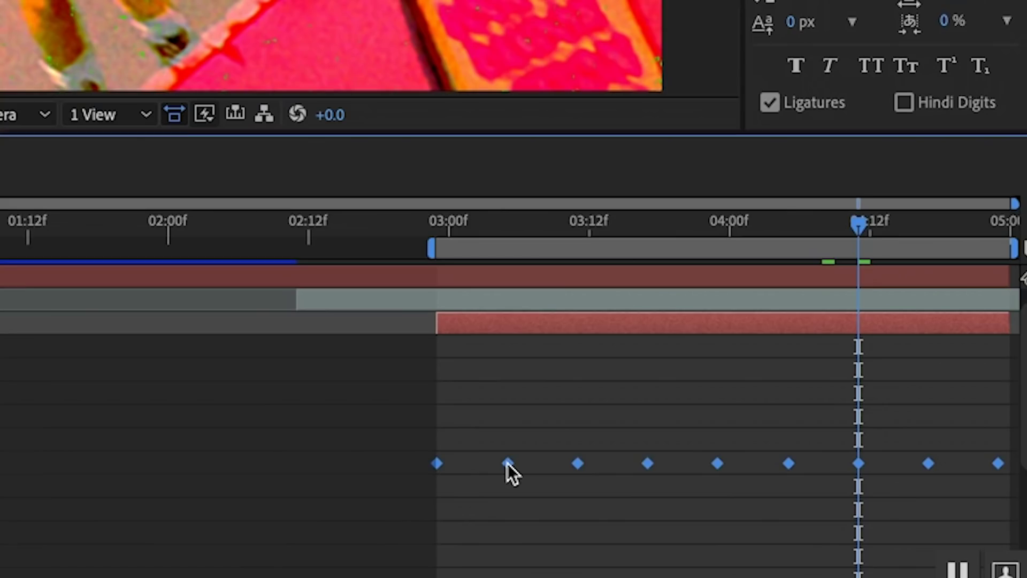
# Step: Switch the credits mask opacity keyframes to Hold interpolation
pyautogui.rightClick(509, 464)
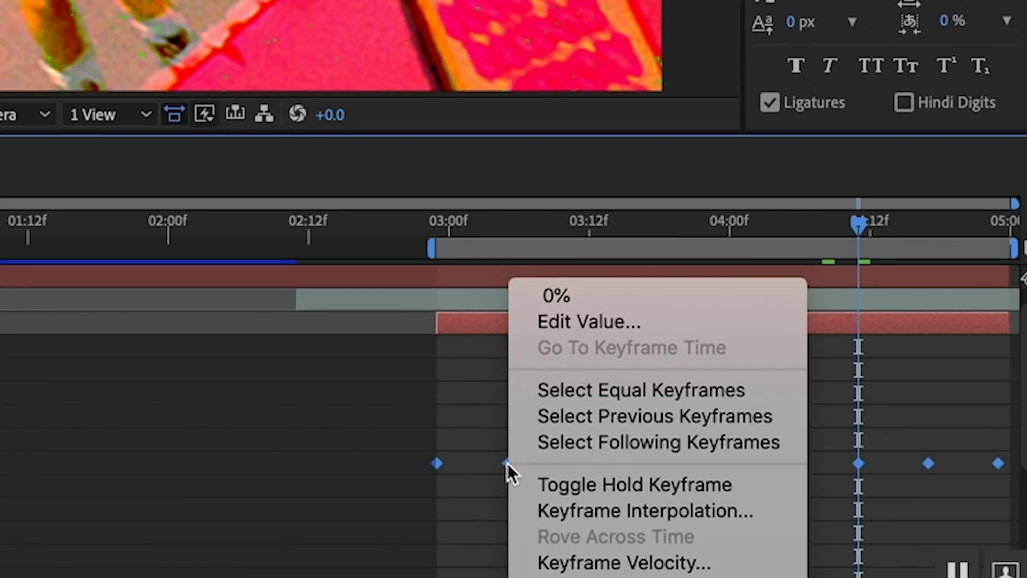
pyautogui.click(640, 507)
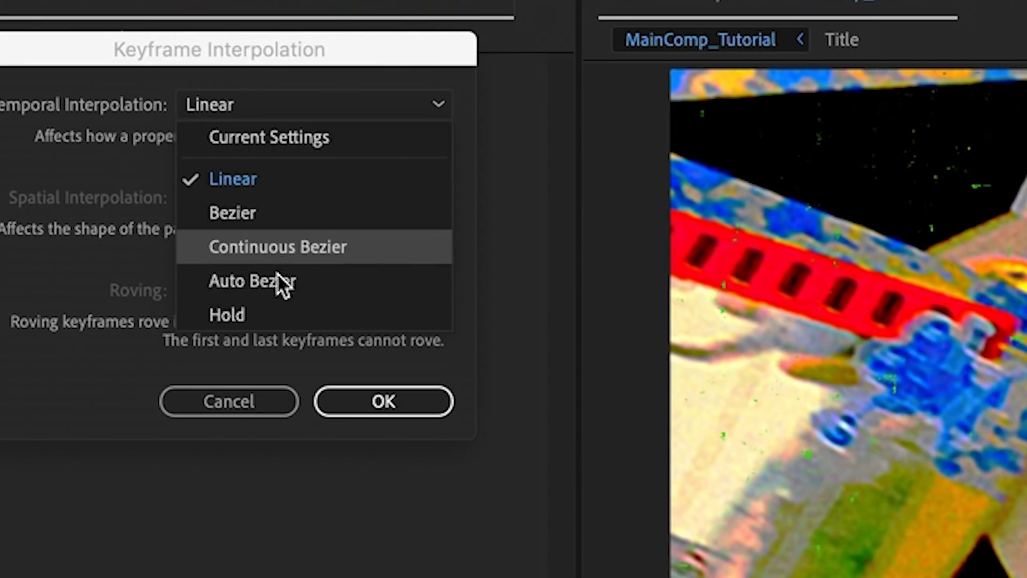
pyautogui.click(269, 314)
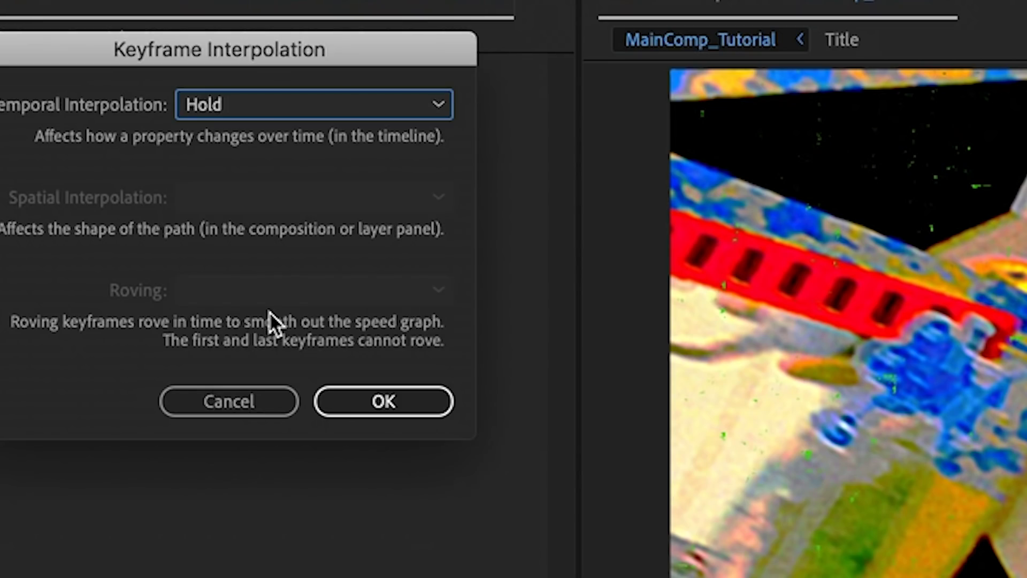
pyautogui.click(405, 412)
# Step: Apply the uni.AV Club Public Access preset to the credits and disable its shadow
pyautogui.click(182, 119)
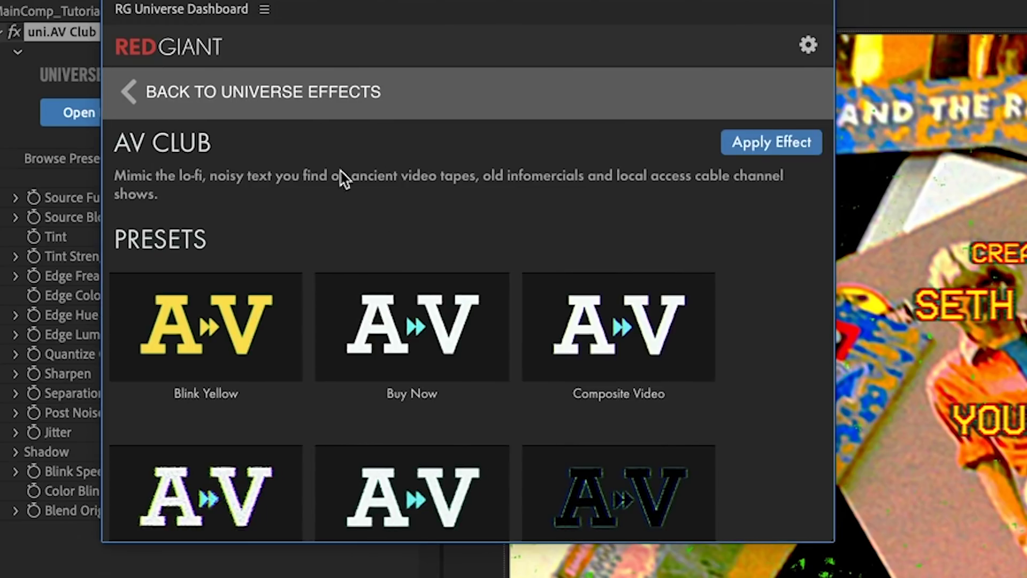
pyautogui.scroll(-5, 273, 224)
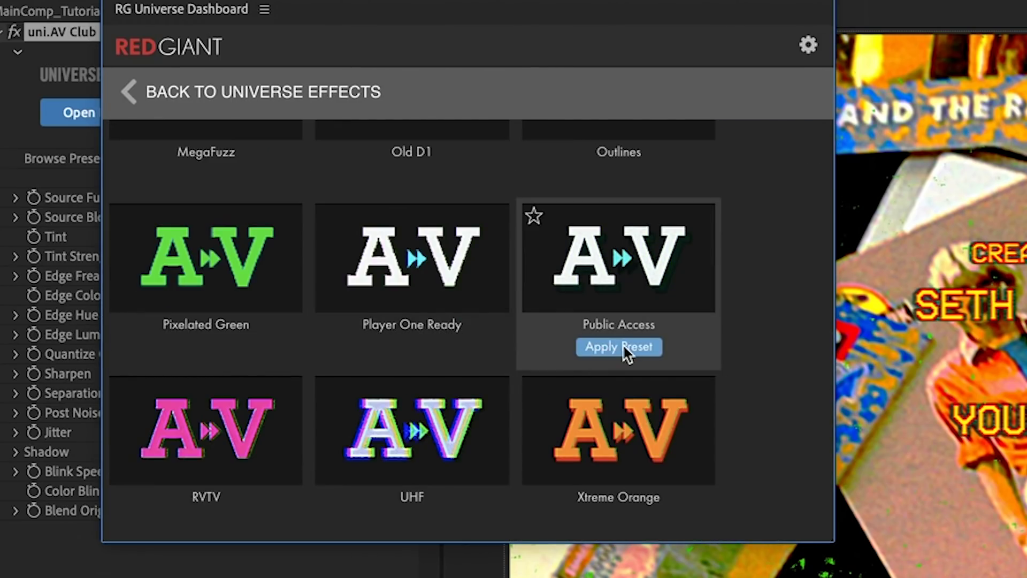
pyautogui.click(622, 346)
pyautogui.click(21, 454)
pyautogui.click(238, 472)
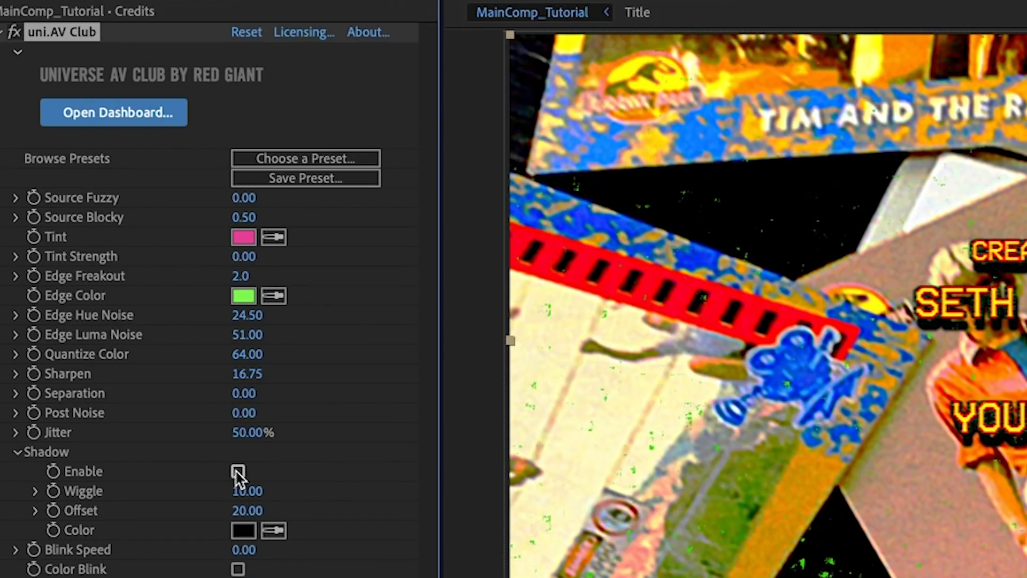